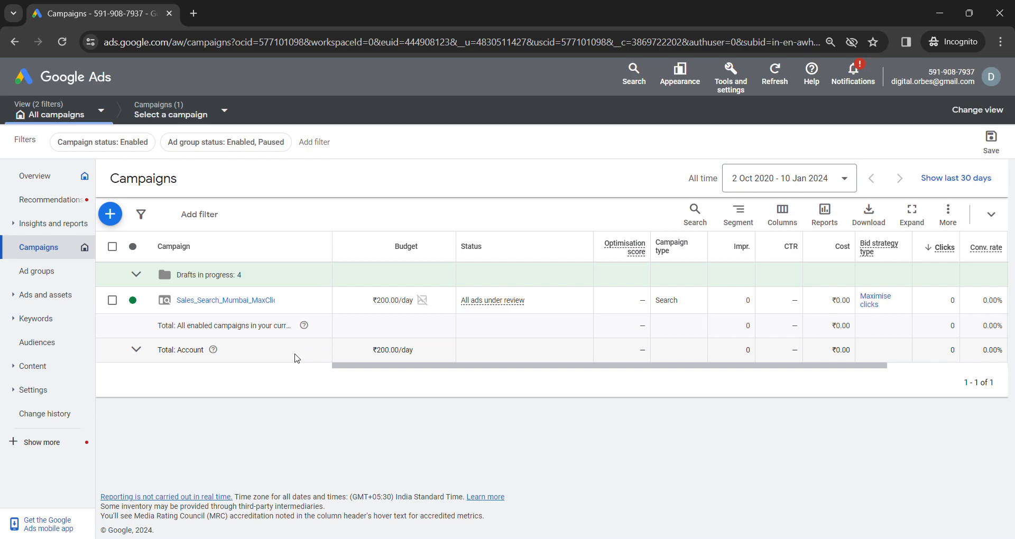
left_click_drag(436, 364, 558, 363)
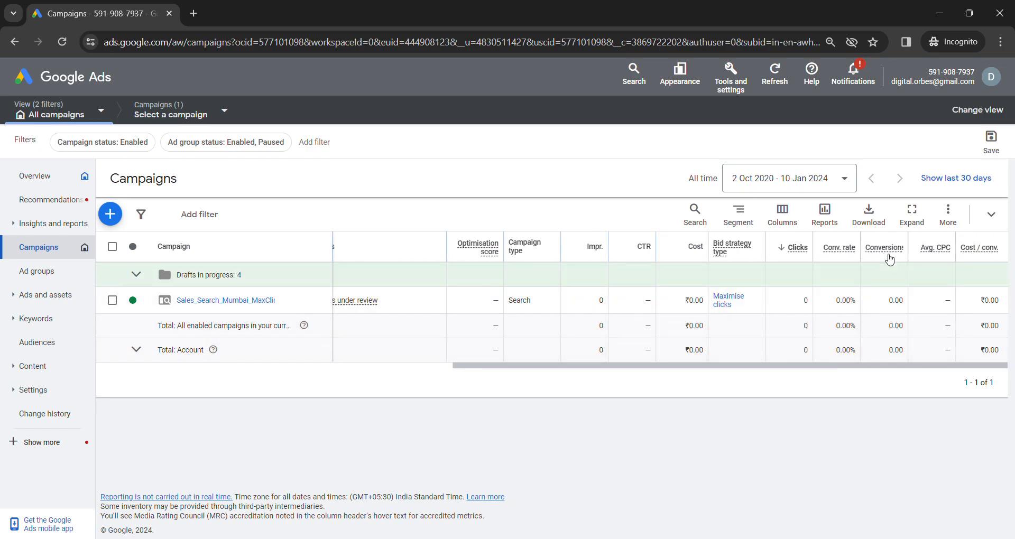
left_click_drag(889, 301, 905, 302)
left_click(733, 423)
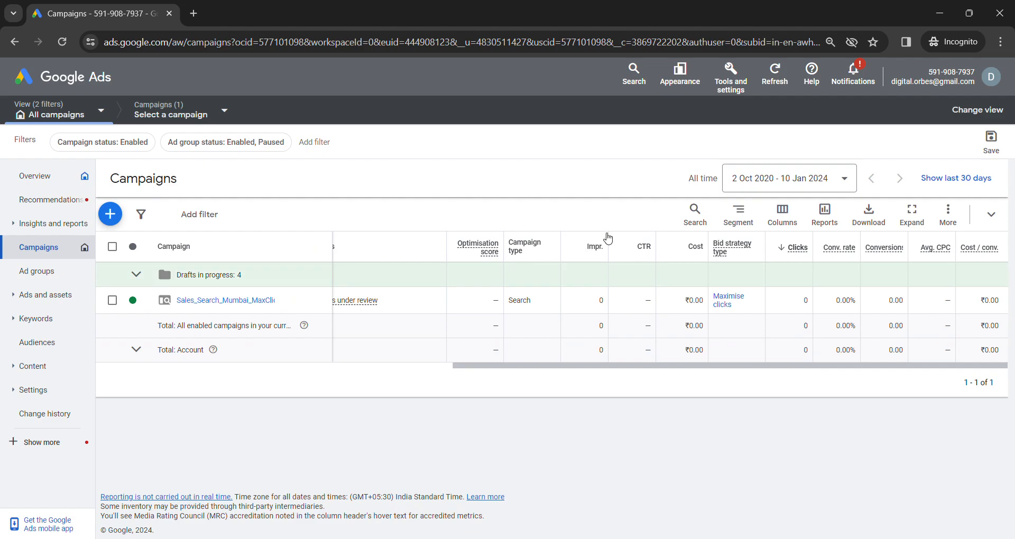
Step: Open the account's conversion goals and start a new conversion action that tracks actions on a website
left_click(736, 90)
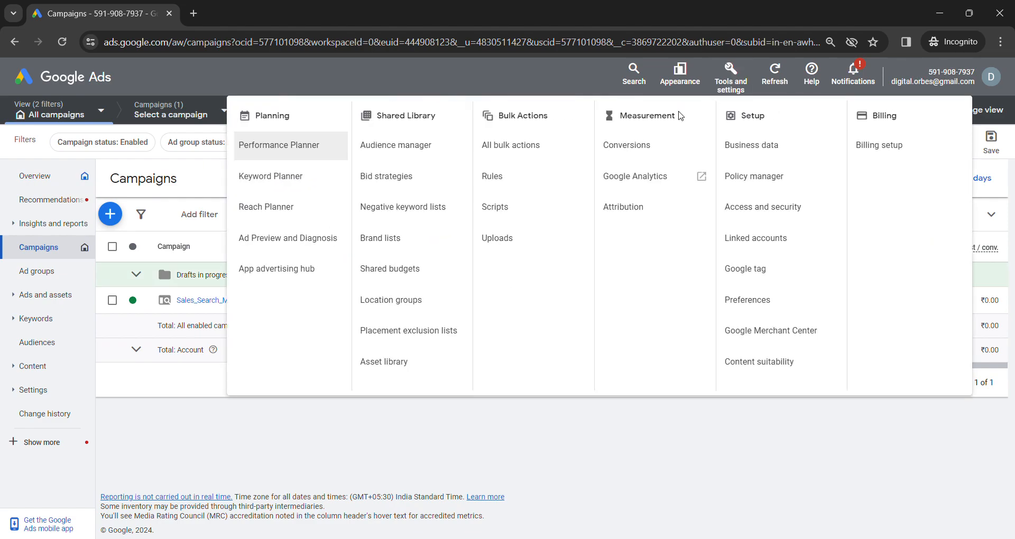
left_click(645, 154)
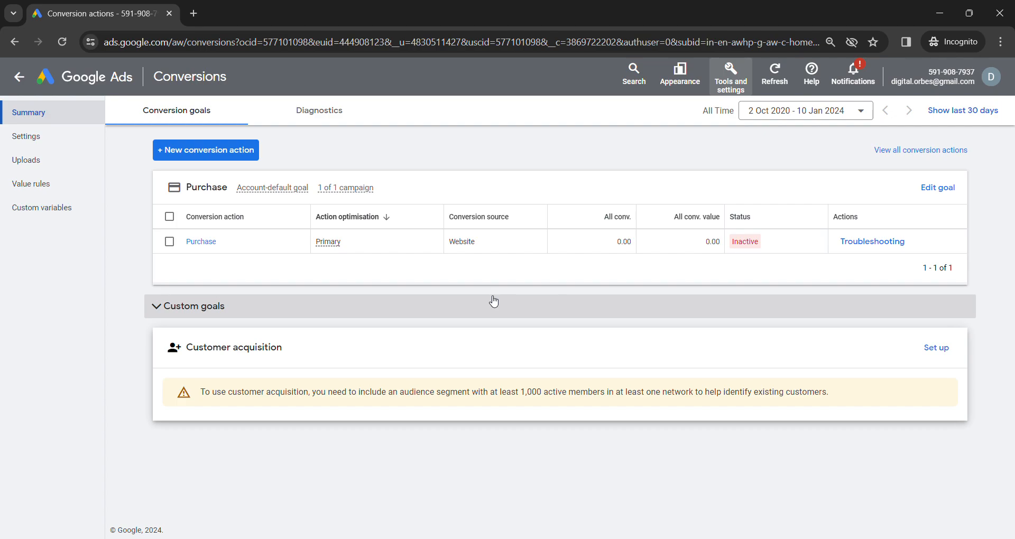
left_click(209, 151)
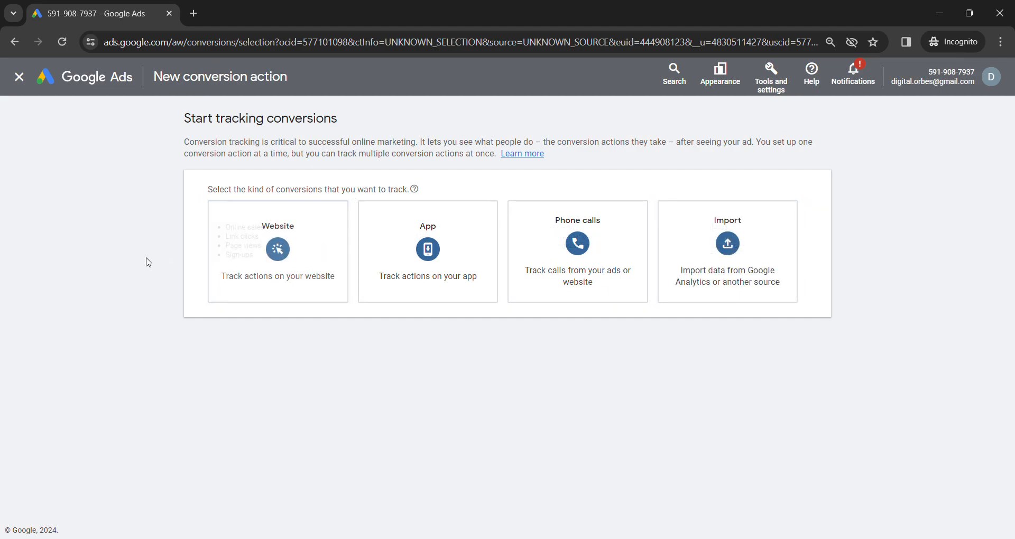
left_click(266, 243)
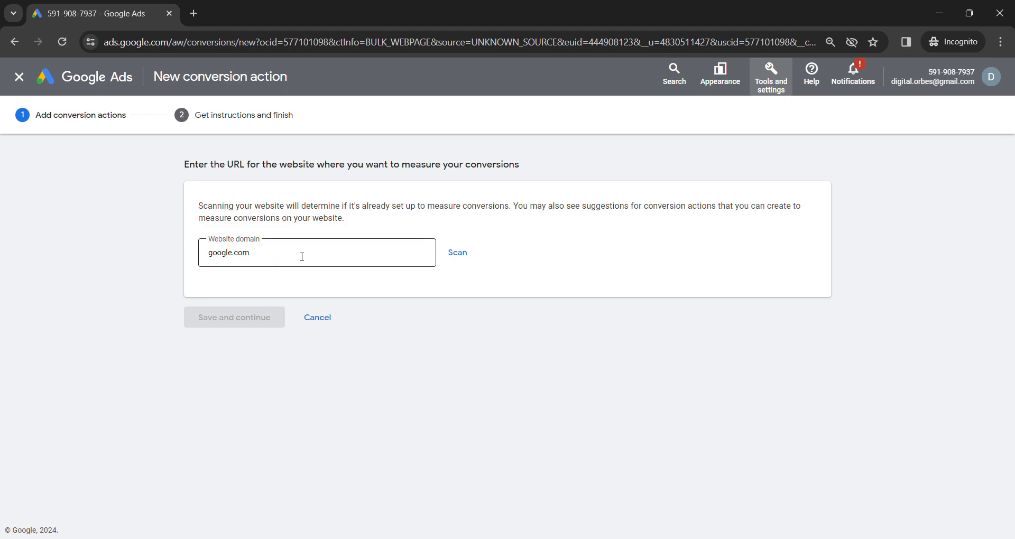
Step: Scan the website domain google.com and apply the recommended redirect address
left_click(274, 258)
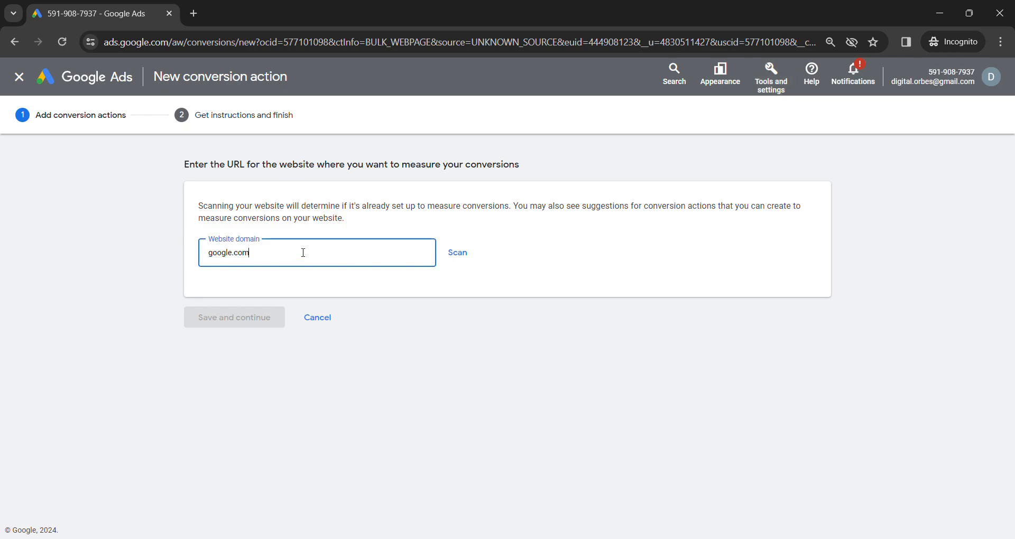
left_click(455, 253)
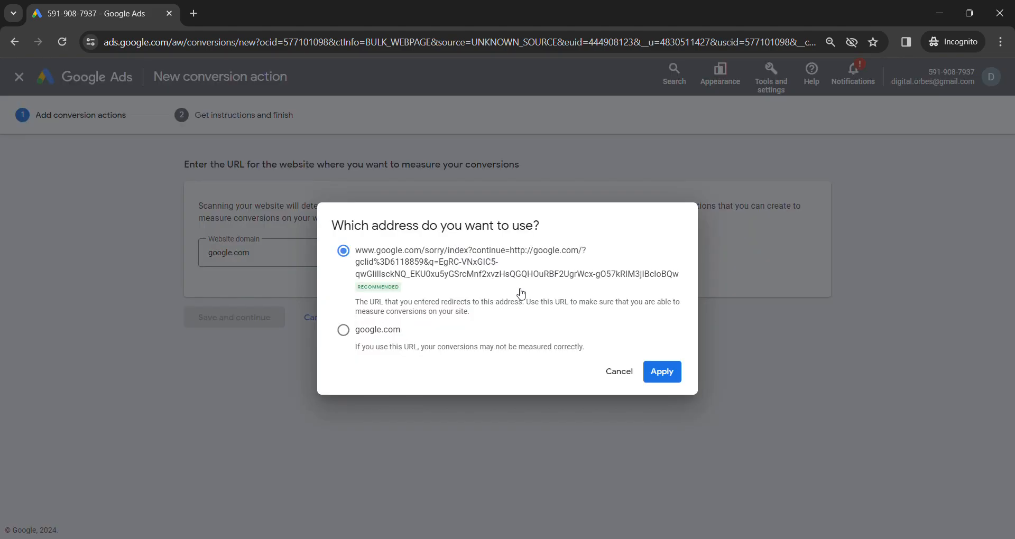
left_click(661, 369)
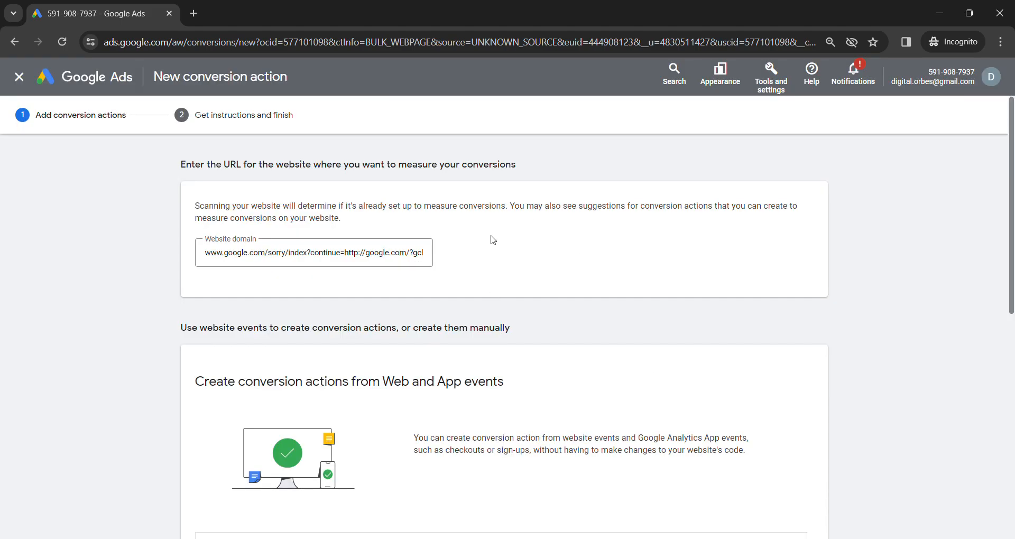
Step: Start adding a conversion action manually using code
scroll(458, 267, "down", 6)
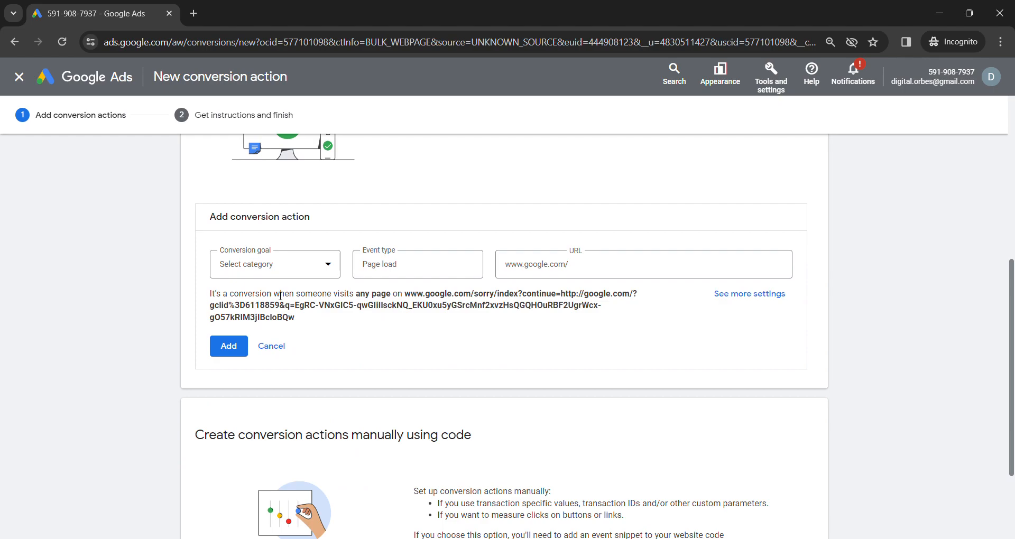
left_click(272, 266)
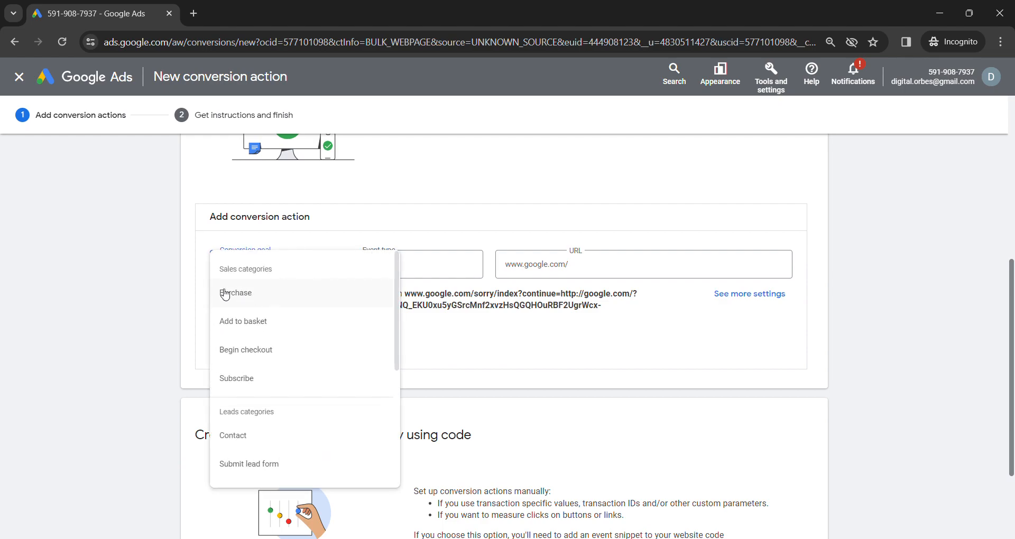
left_click(118, 269)
scroll(118, 270, "down", 3)
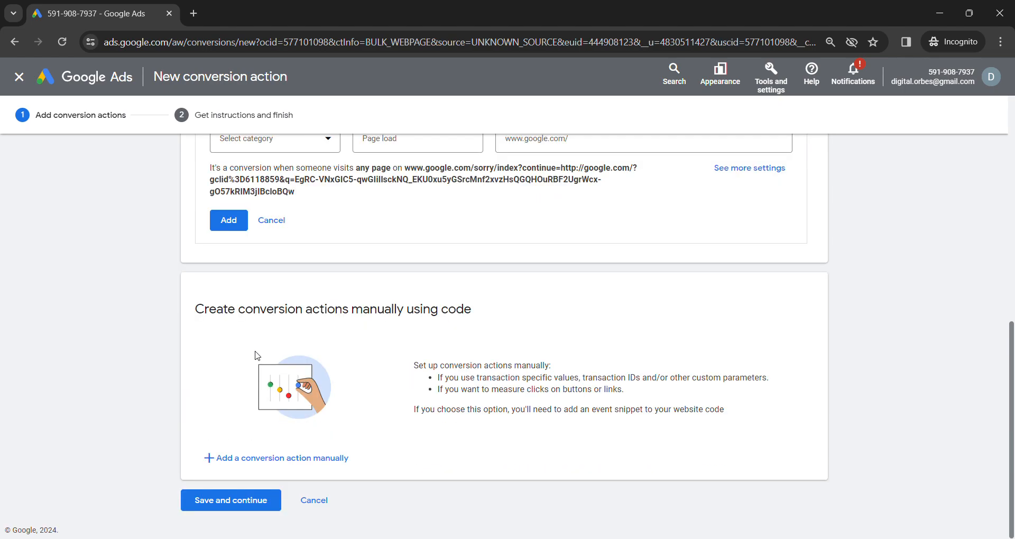
left_click(280, 465)
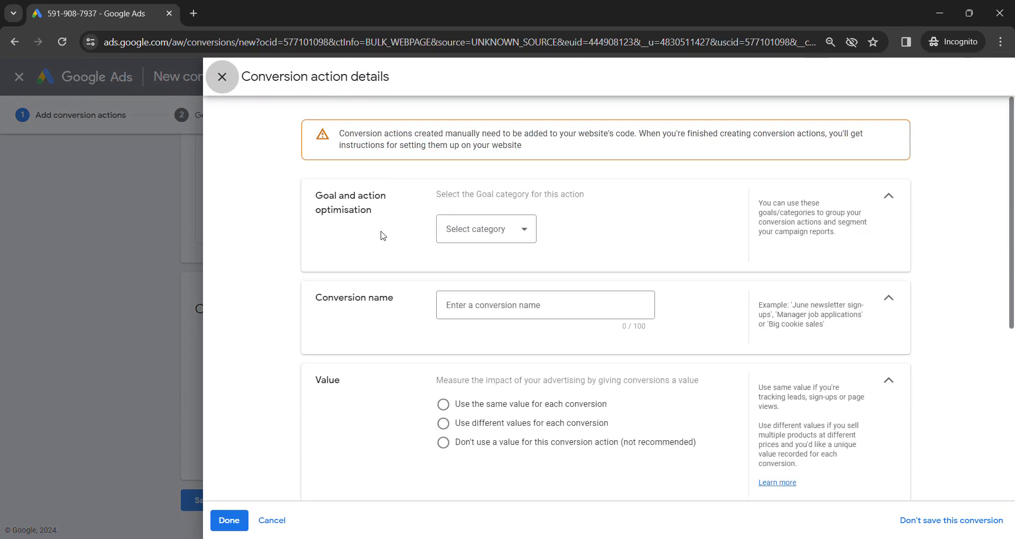
Step: Set the goal category to Submit lead form and expand the conversion action optimisation options
left_click(472, 232)
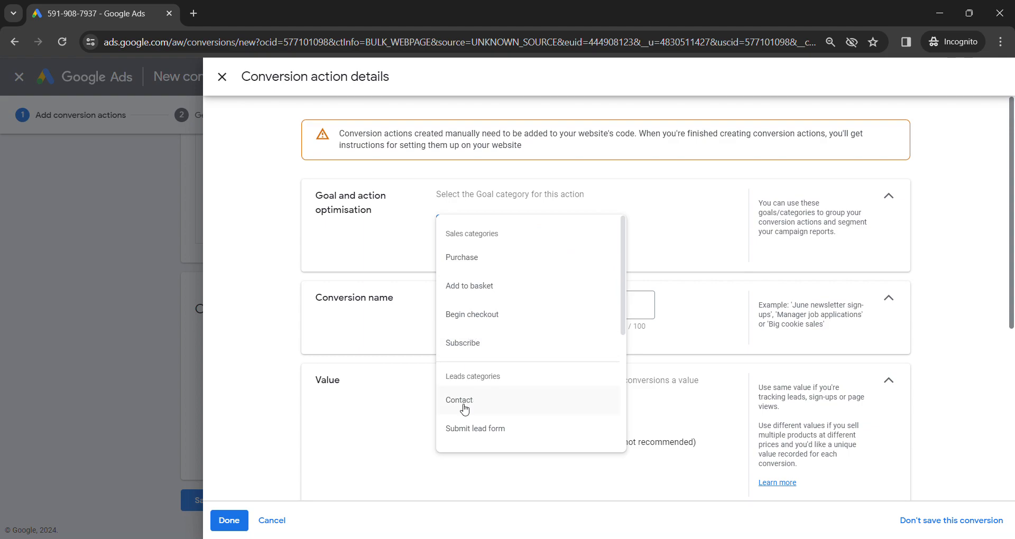
left_click(487, 434)
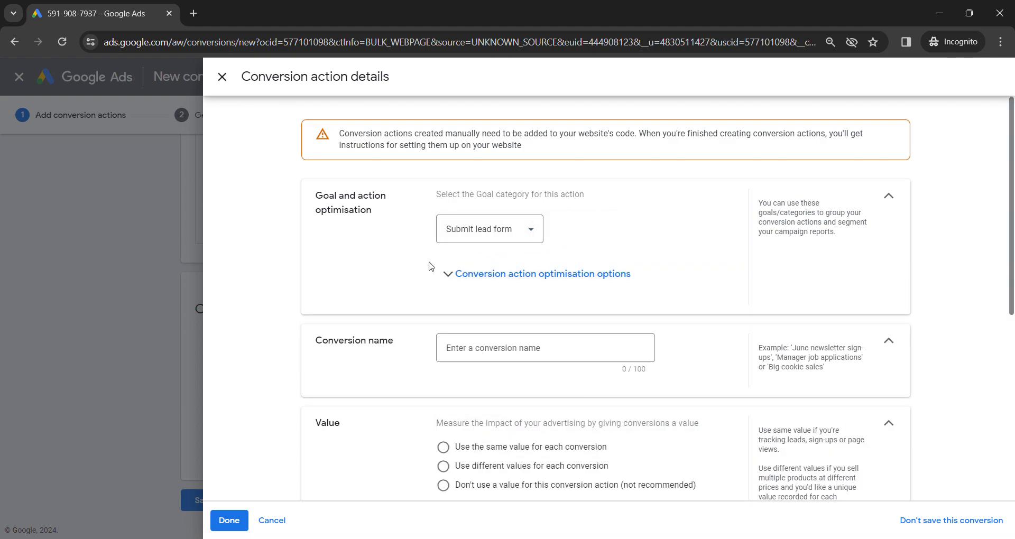
left_click(448, 274)
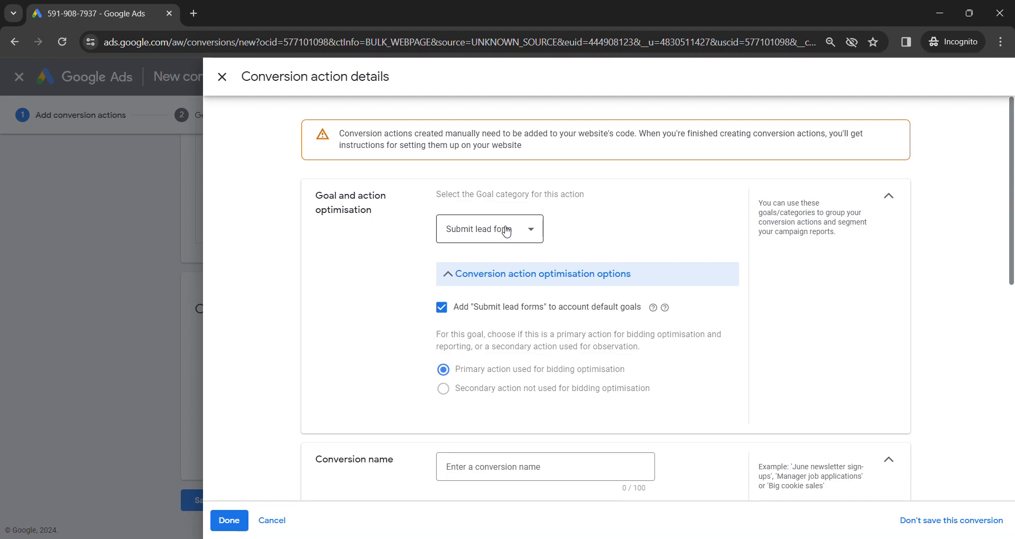
mouse_move(443, 392)
Step: Name the conversion "Website Lead Submit"
scroll(408, 315, "down", 2)
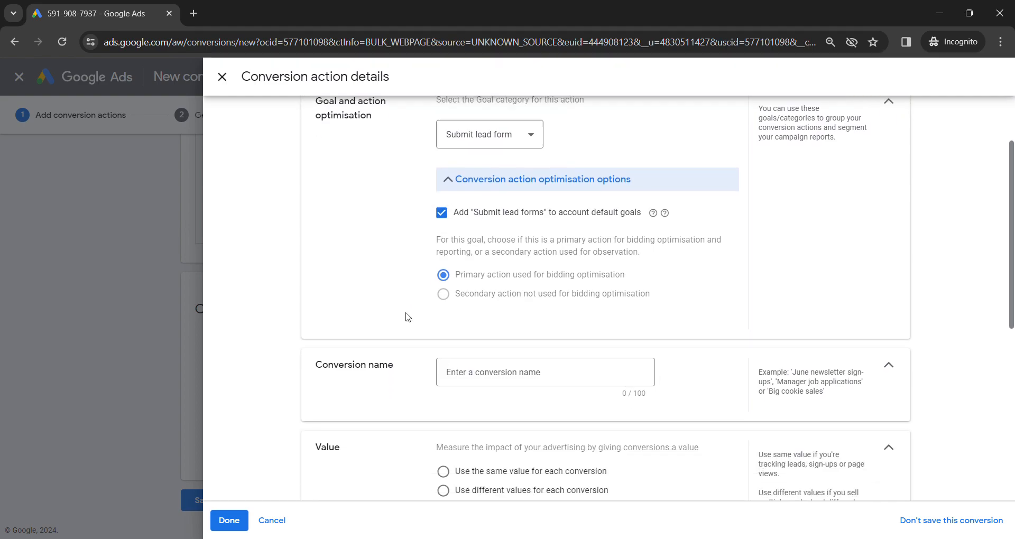
scroll(408, 315, "down", 1)
left_click(476, 343)
type("Website")
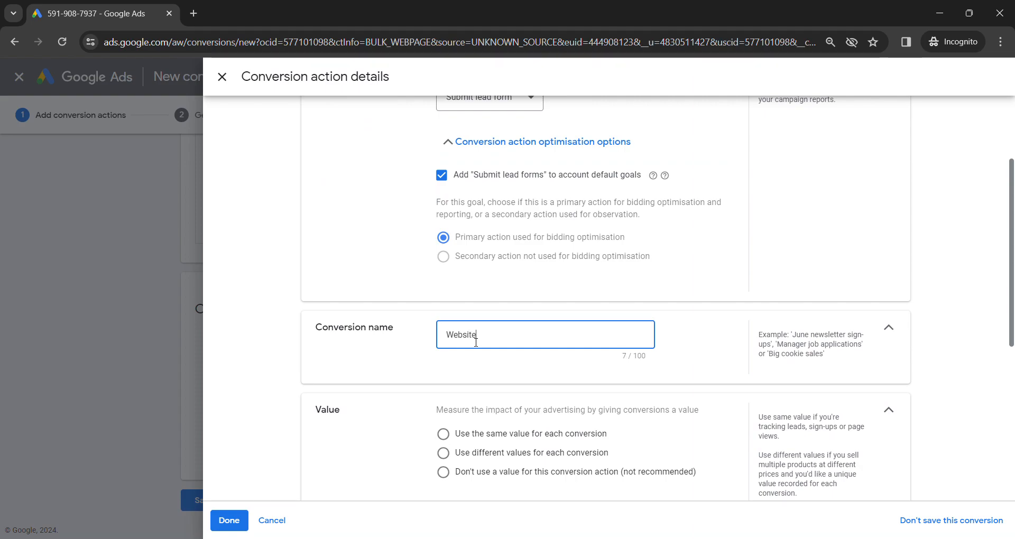
type(" Lead Submit")
Step: Look at the same-value and different-values options, and choose not to use a value for this conversion action
scroll(423, 339, "down", 1)
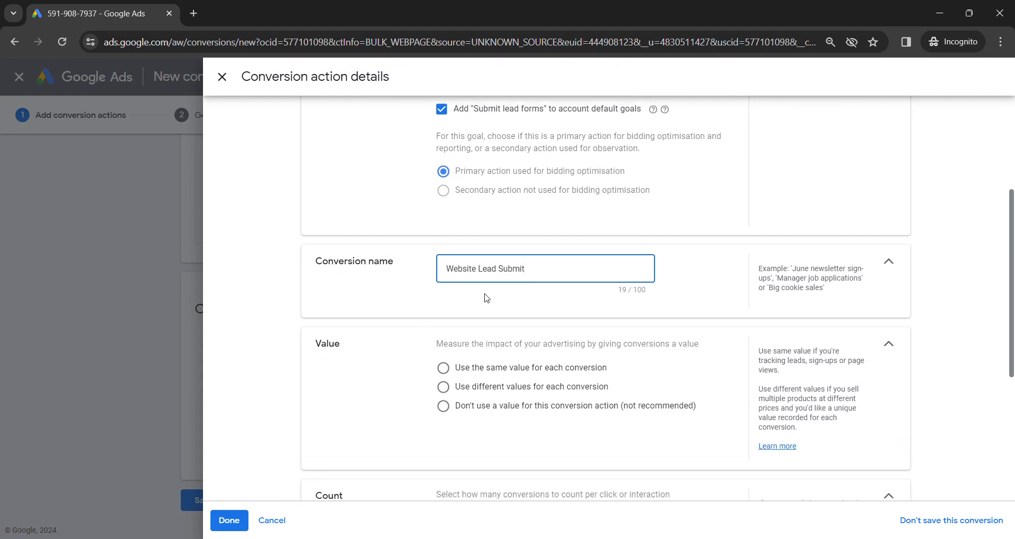
scroll(412, 301, "down", 1)
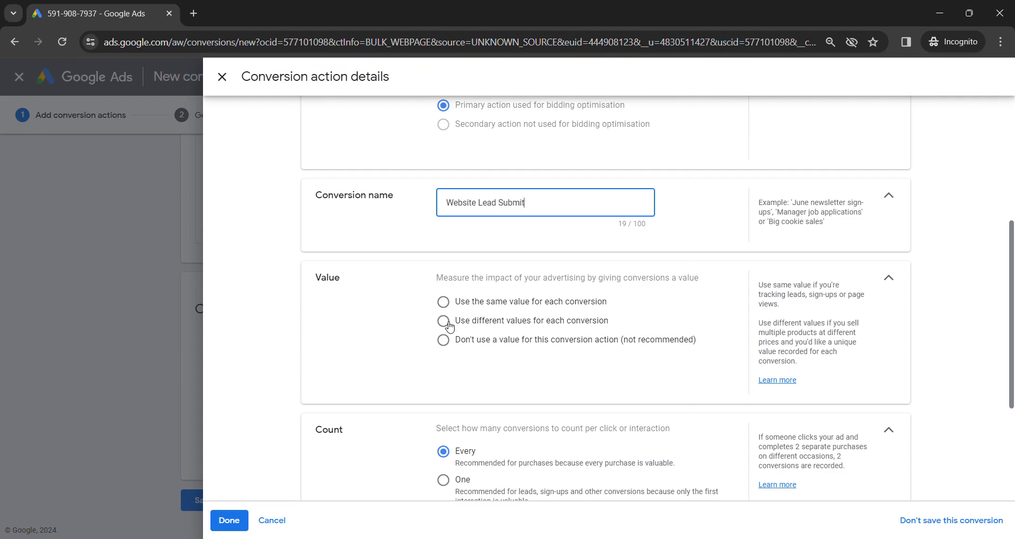
left_click(446, 303)
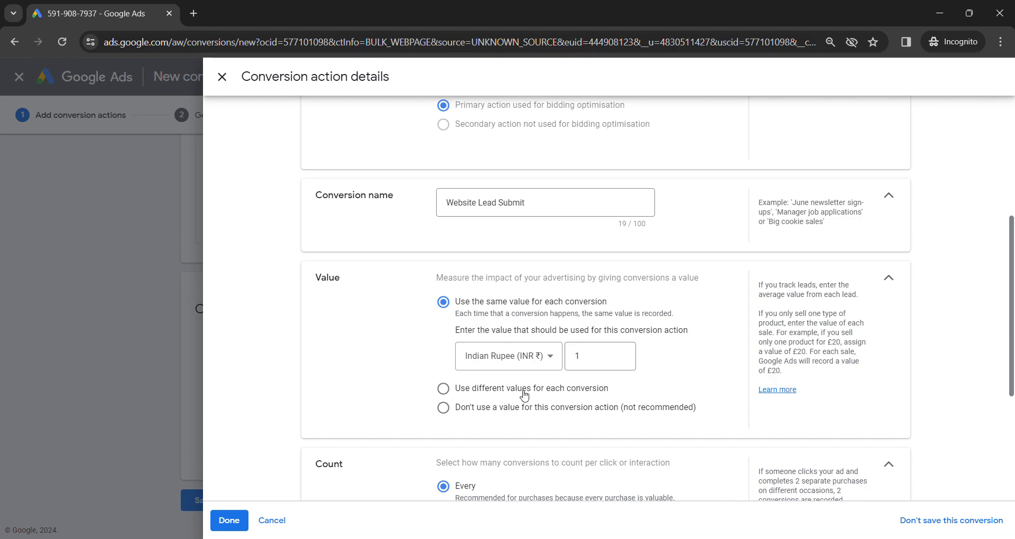
left_click(444, 389)
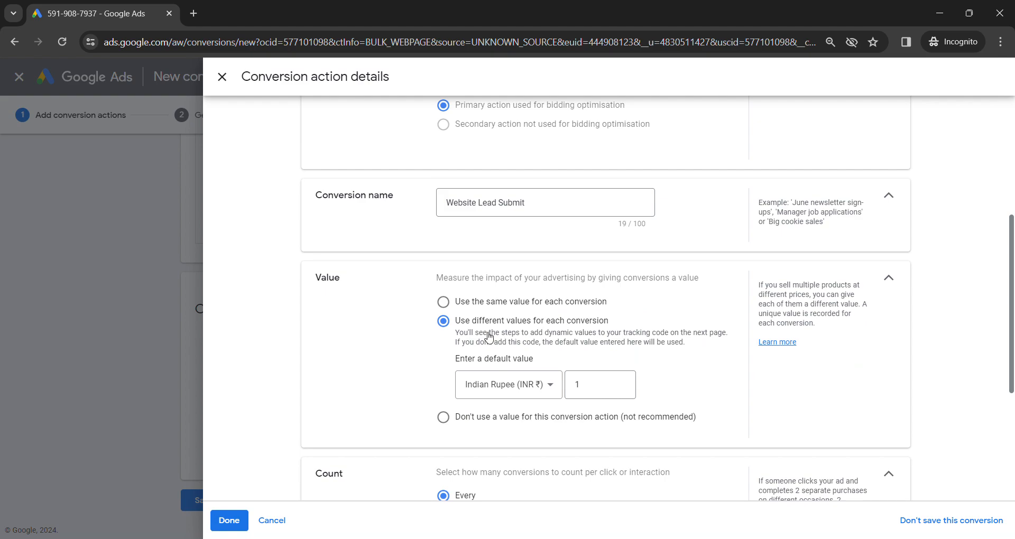
scroll(494, 331, "down", 1)
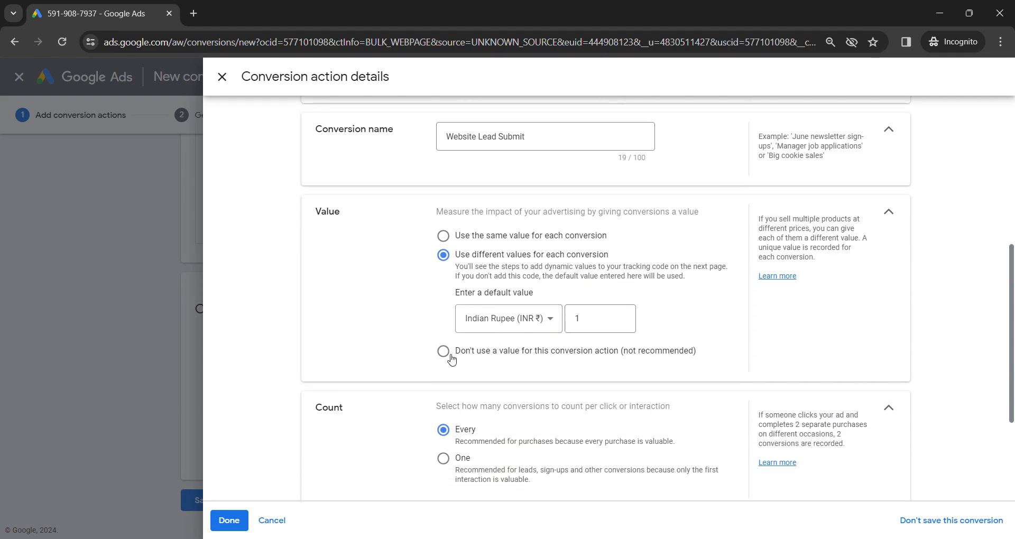
left_click(444, 352)
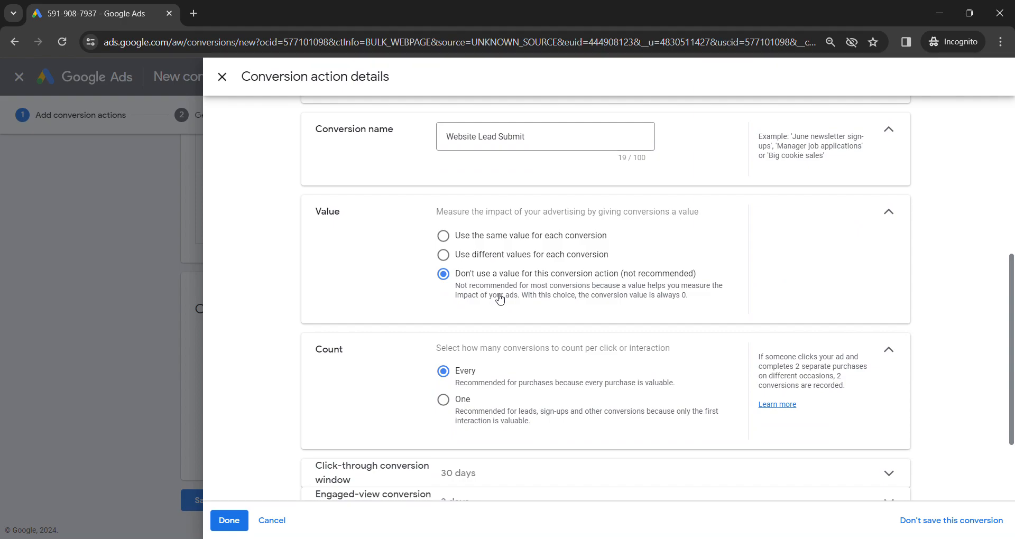
Step: Set the conversion count to One per click or interaction
scroll(379, 335, "down", 1)
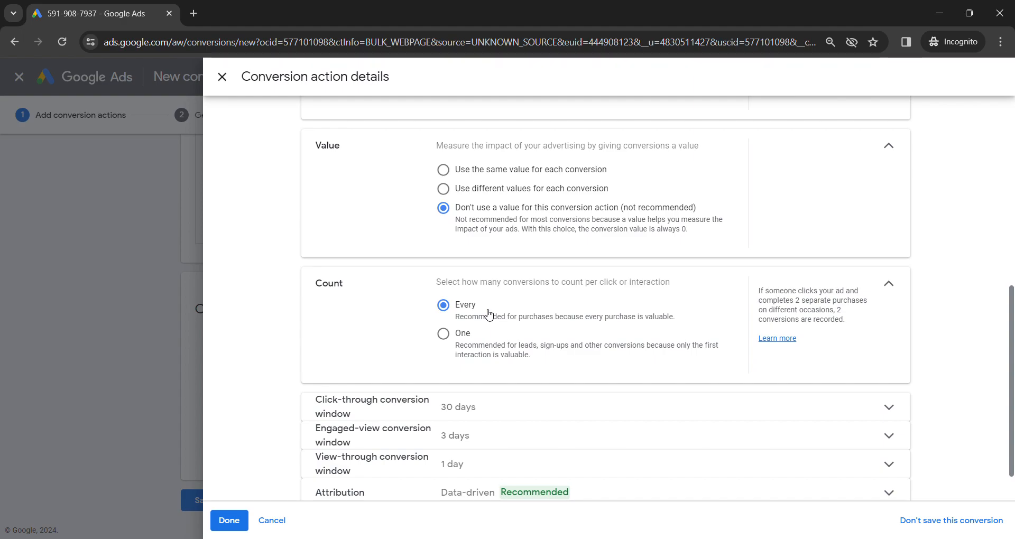
scroll(507, 239, "up", 4)
scroll(507, 240, "up", 2)
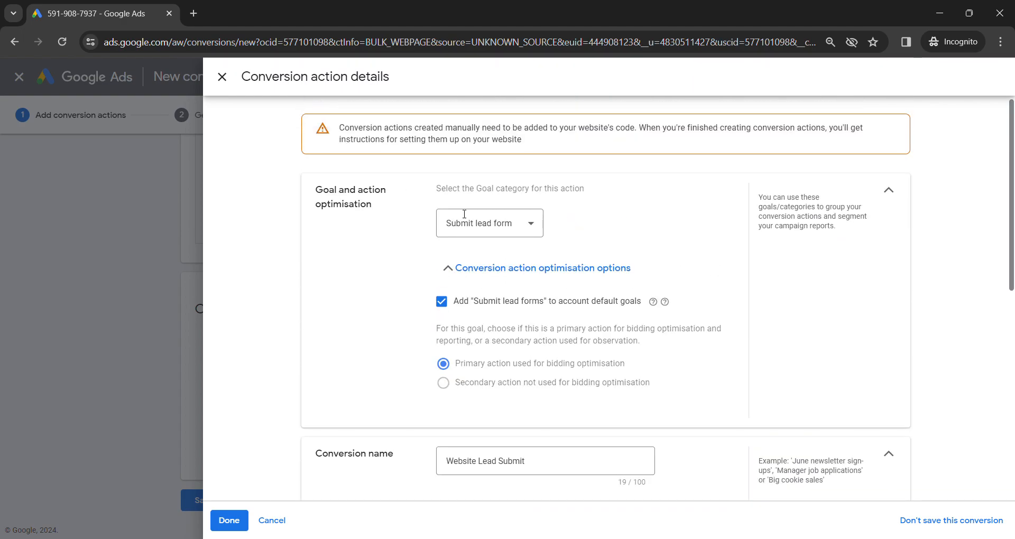
scroll(480, 245, "down", 6)
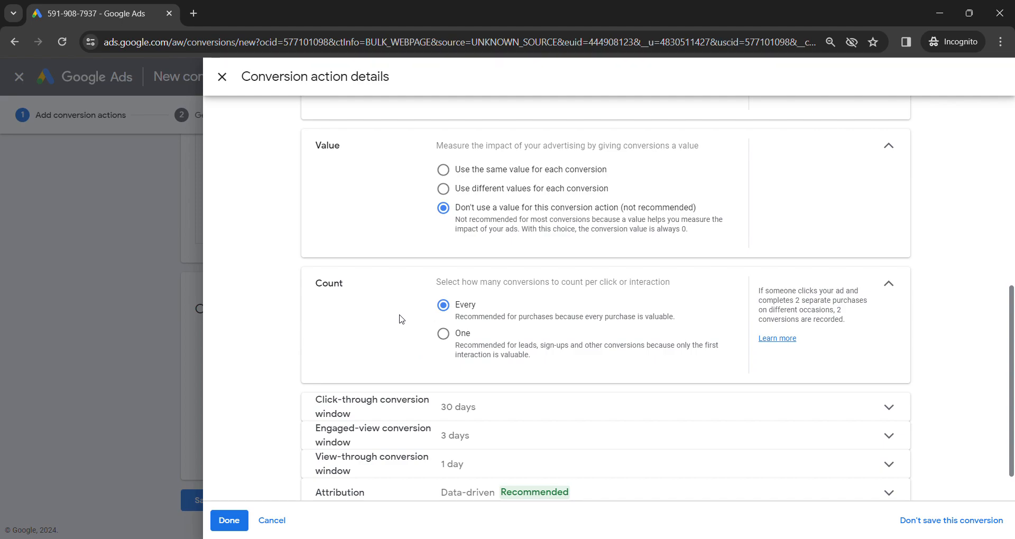
left_click(443, 333)
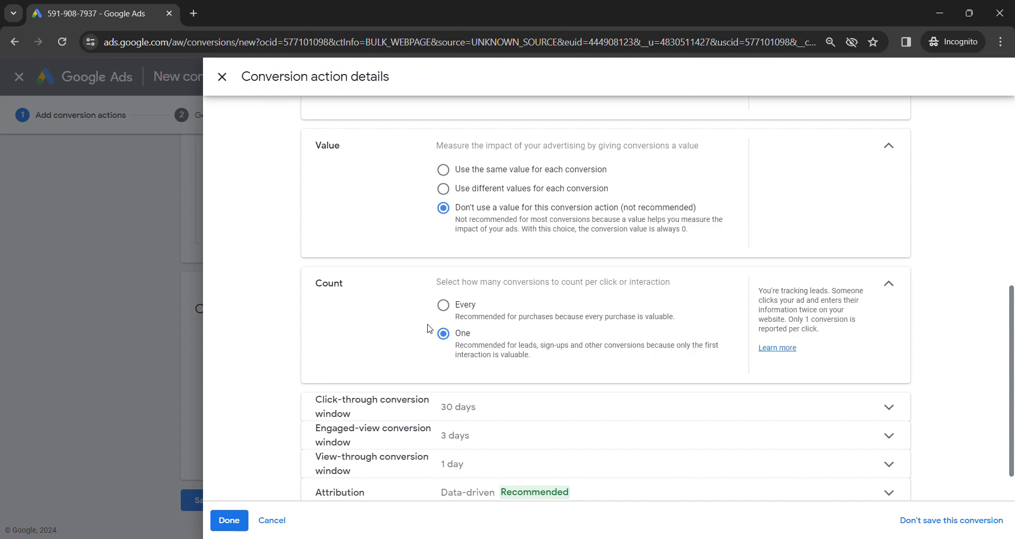
Step: Expand the attribution settings, look through the available models and select Data-driven
scroll(429, 339, "down", 2)
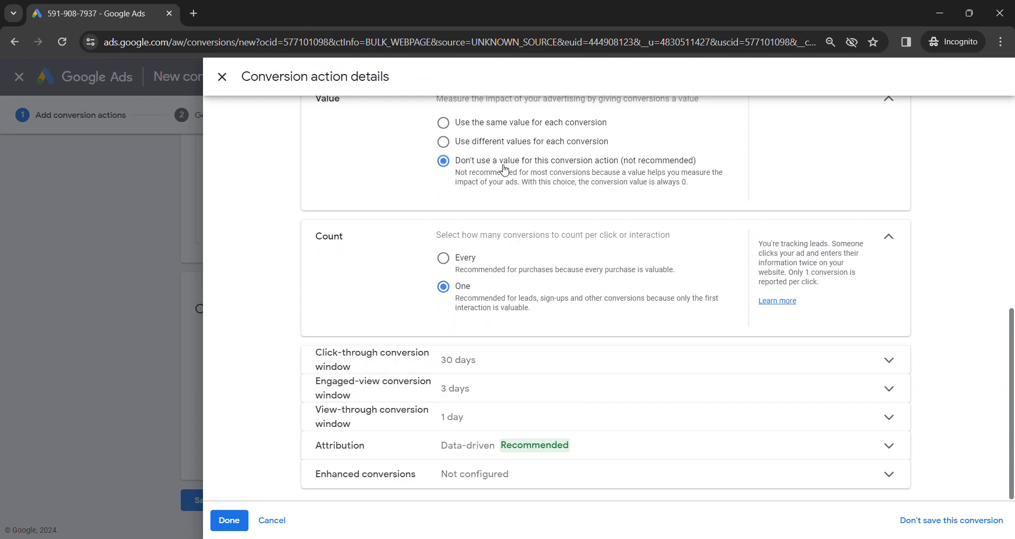
scroll(358, 288, "up", 1)
scroll(365, 290, "down", 1)
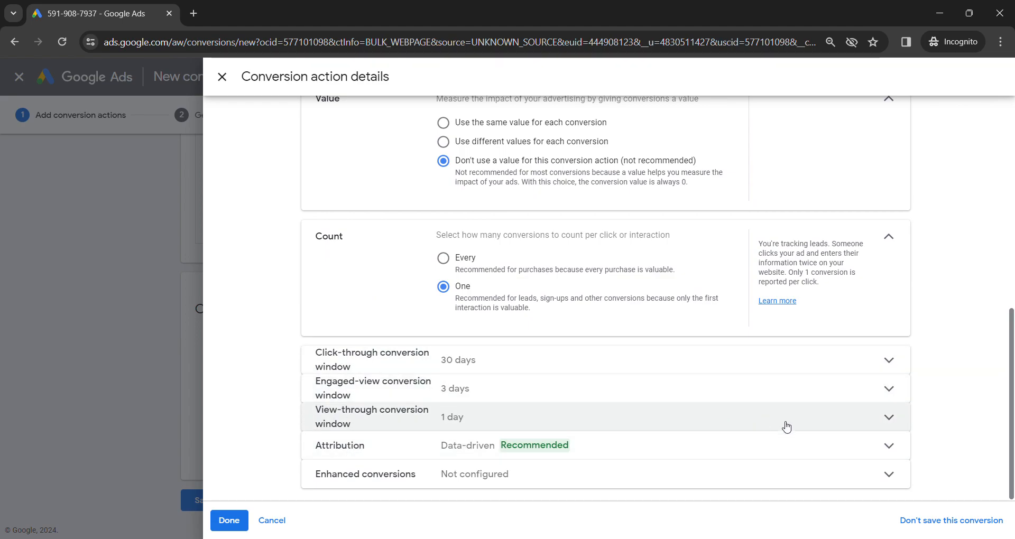
left_click(823, 446)
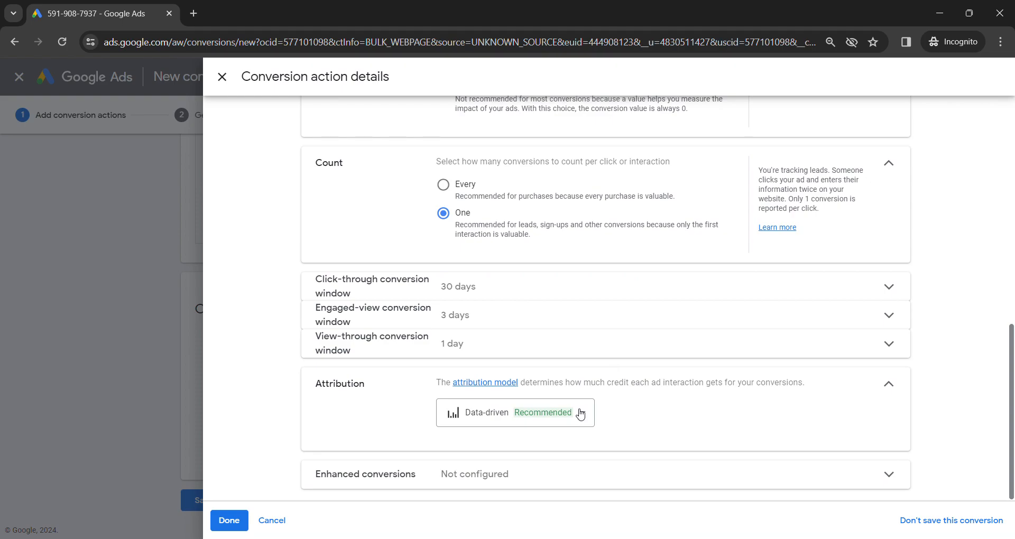
left_click(581, 414)
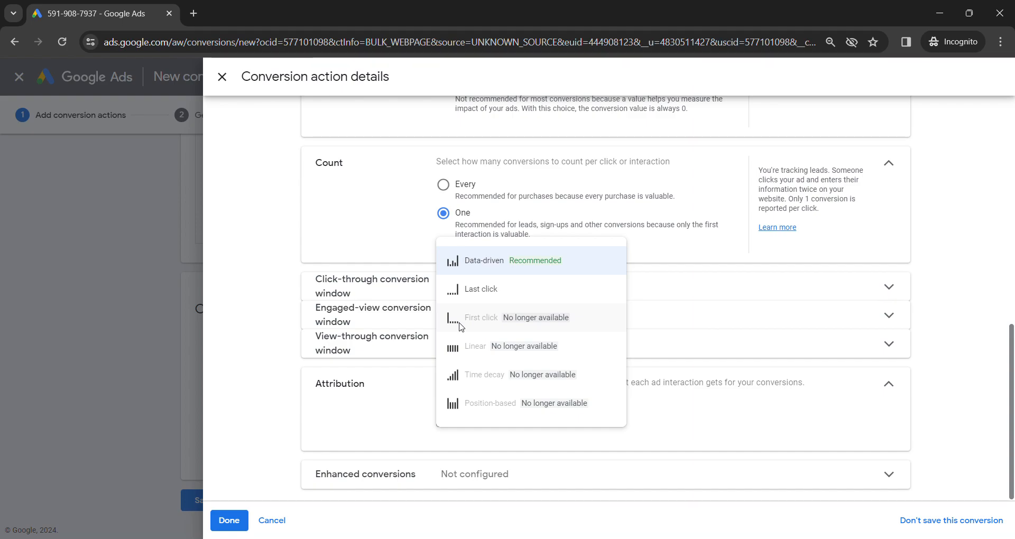
mouse_move(478, 355)
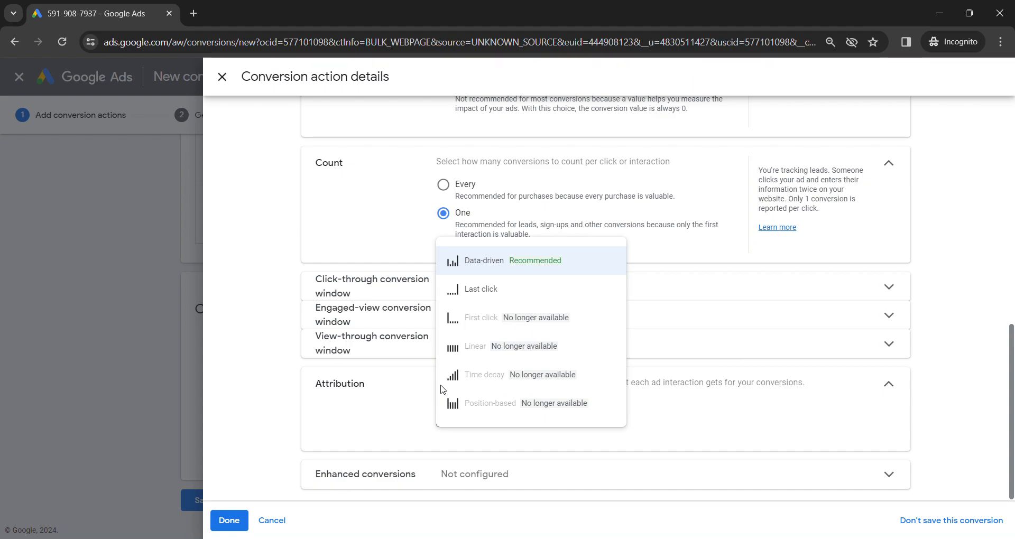
mouse_move(481, 384)
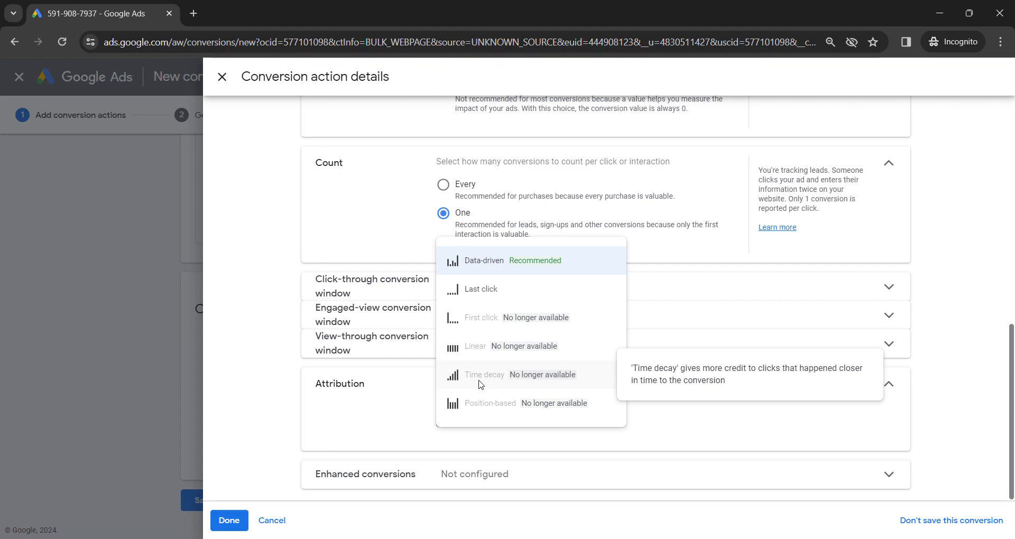
left_click(486, 267)
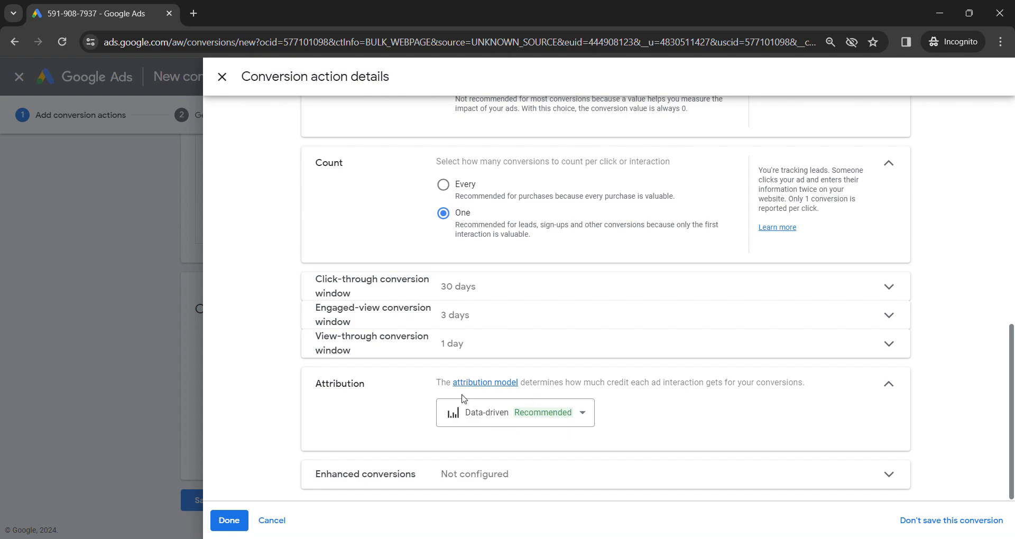
Step: Review the enhanced conversions section, leave it unconfigured, and finish the conversion action details
mouse_move(493, 414)
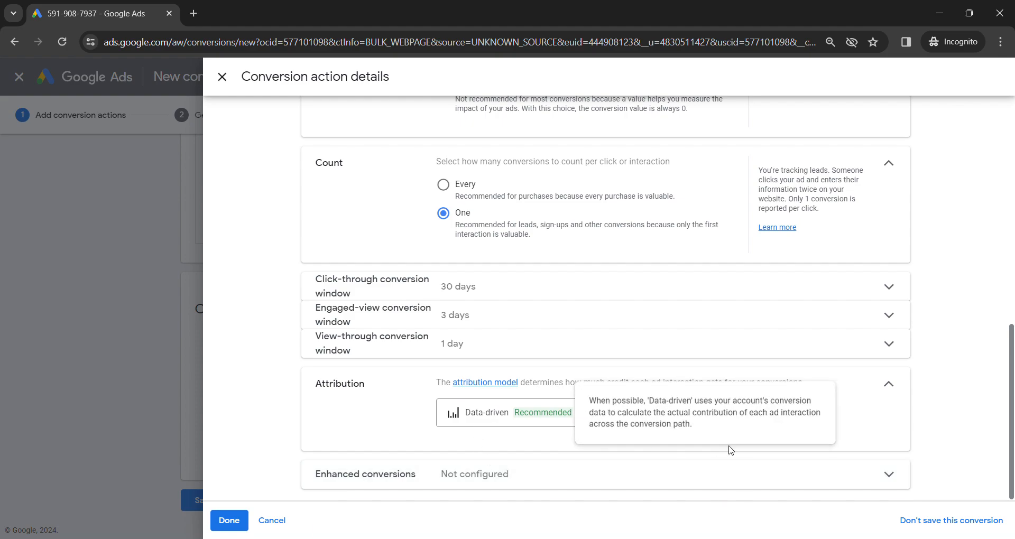
left_click(889, 475)
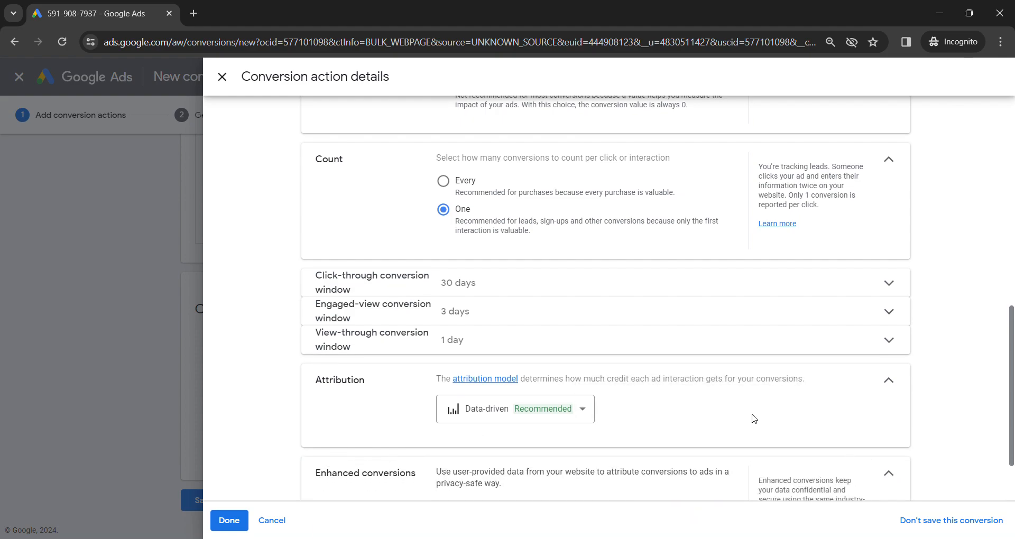
scroll(755, 419, "down", 1)
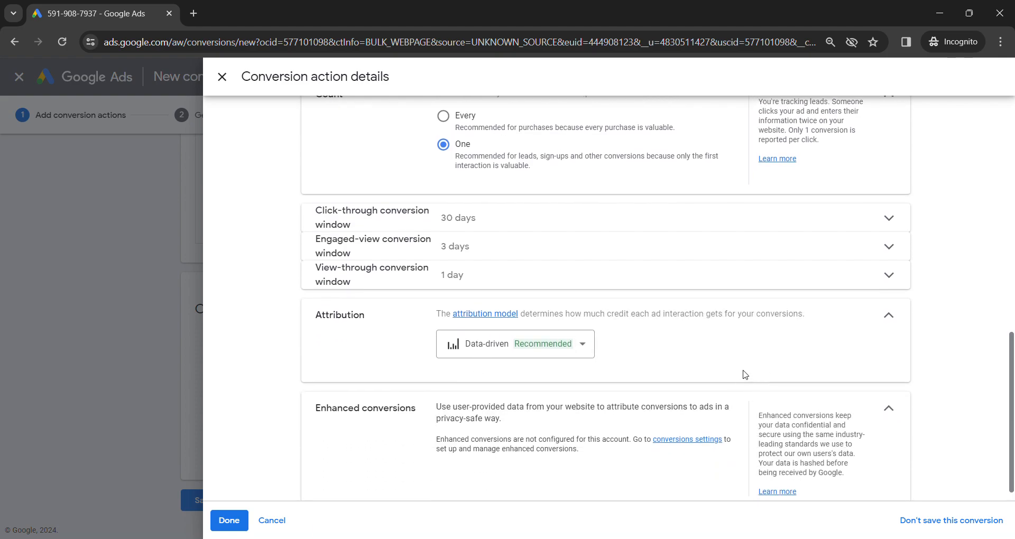
scroll(745, 375, "down", 1)
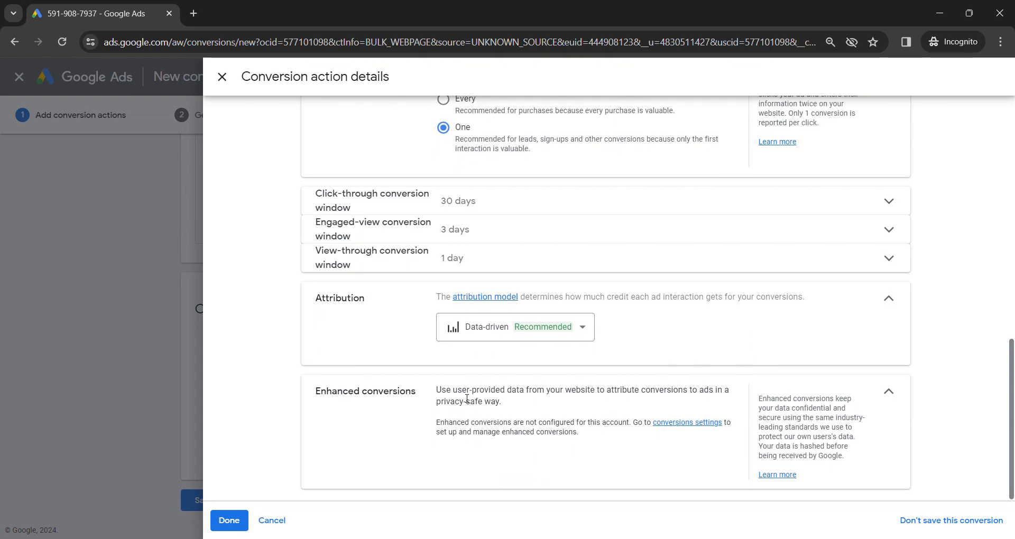
left_click(227, 520)
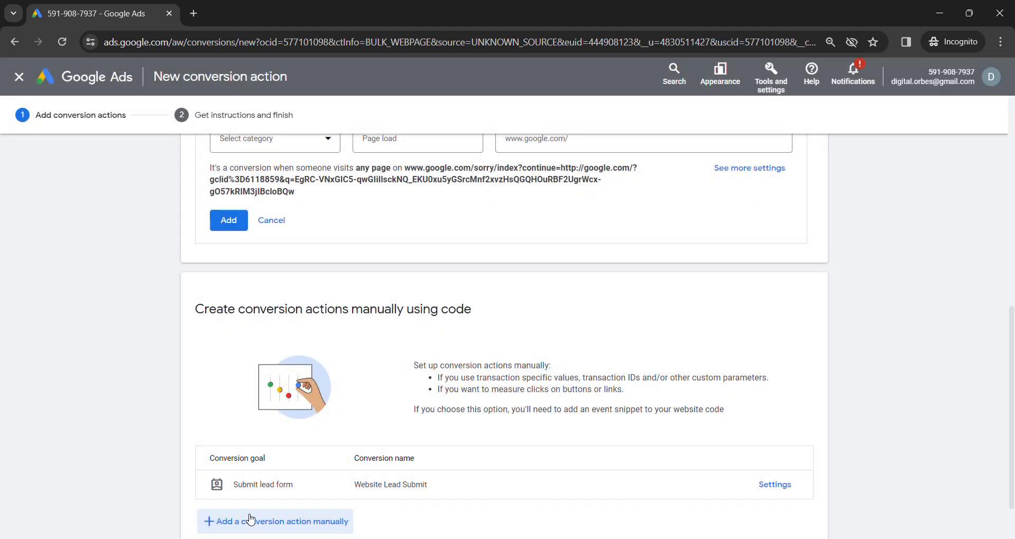
Step: Recheck the settings of the Website Lead Submit action, then save and continue to the tag instructions
scroll(397, 360, "down", 1)
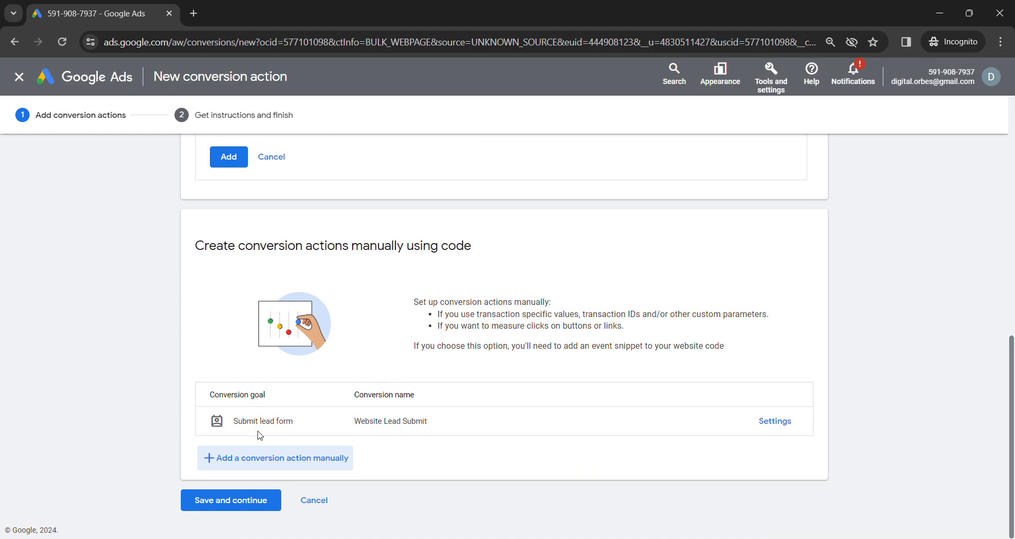
left_click(773, 422)
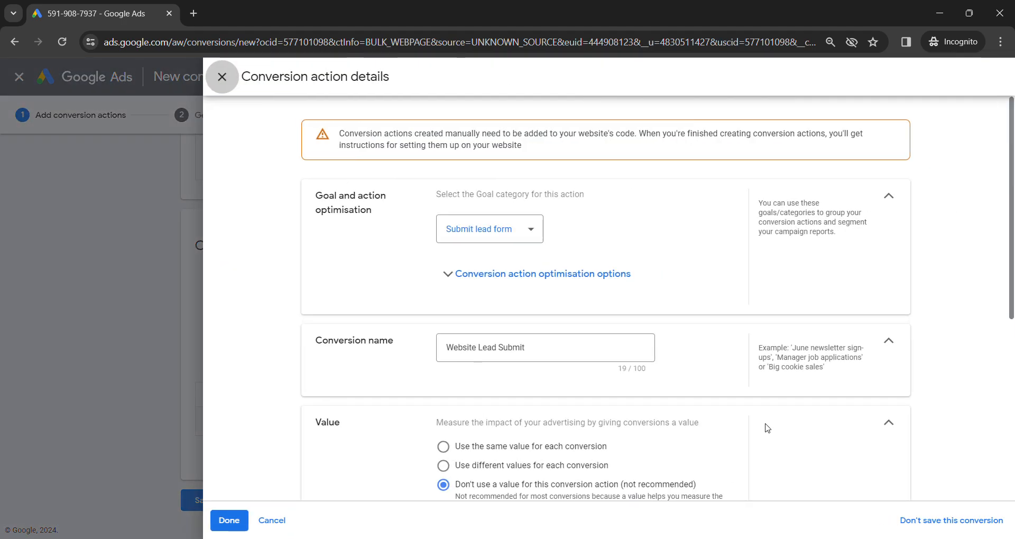
scroll(587, 259, "down", 6)
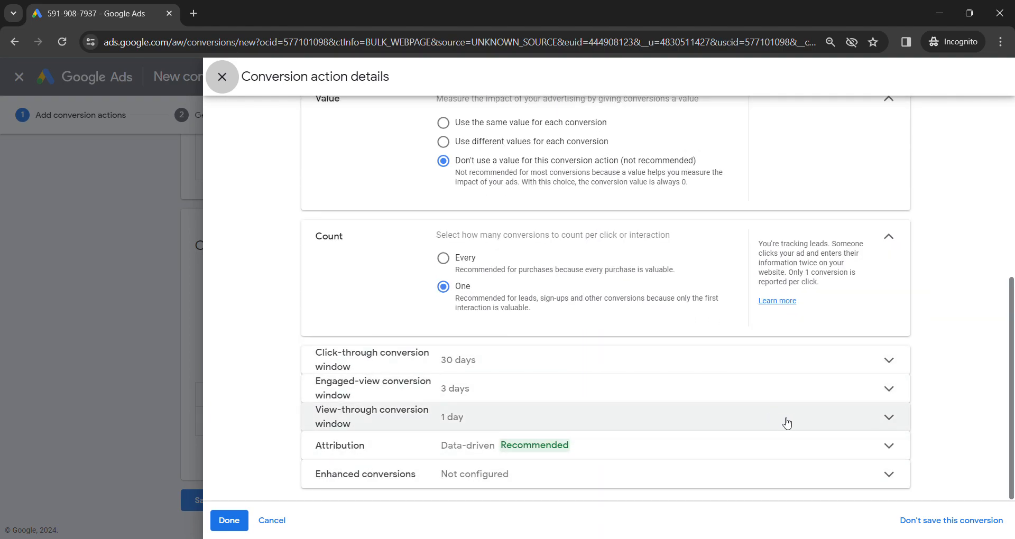
left_click(229, 520)
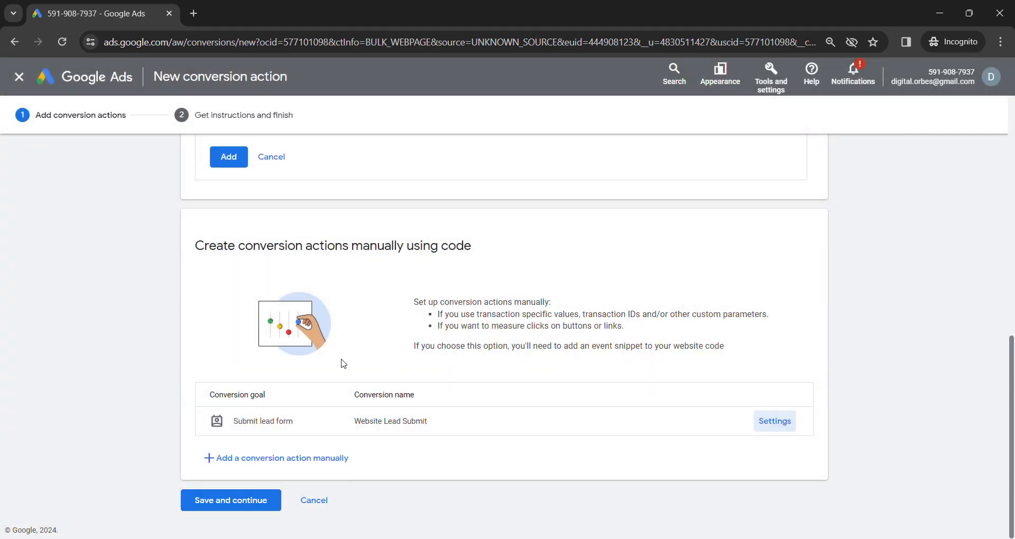
left_click(241, 506)
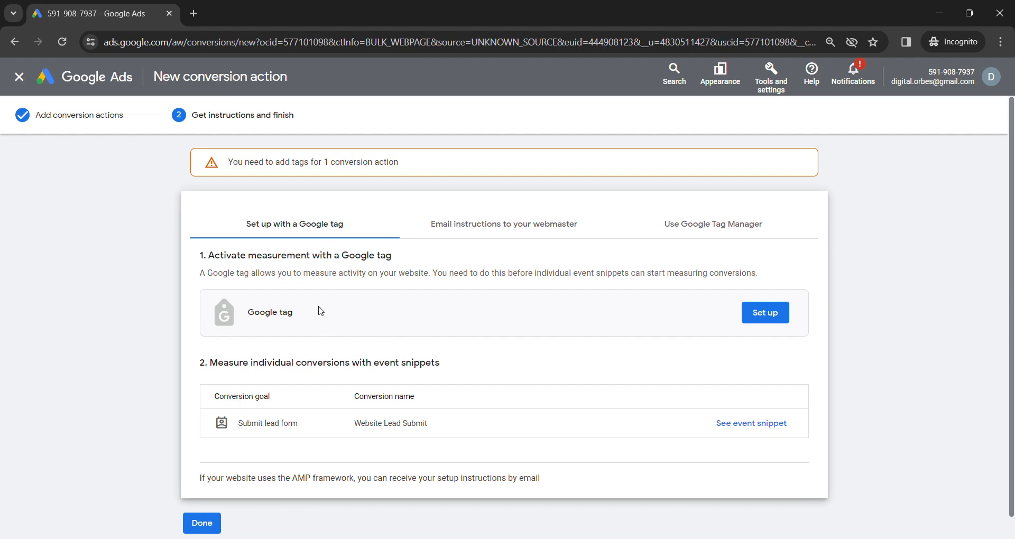
Step: Switch the event snippet for Website Lead Submit to Click tracking, read through its code, and finish the conversion setup
scroll(396, 356, "down", 1)
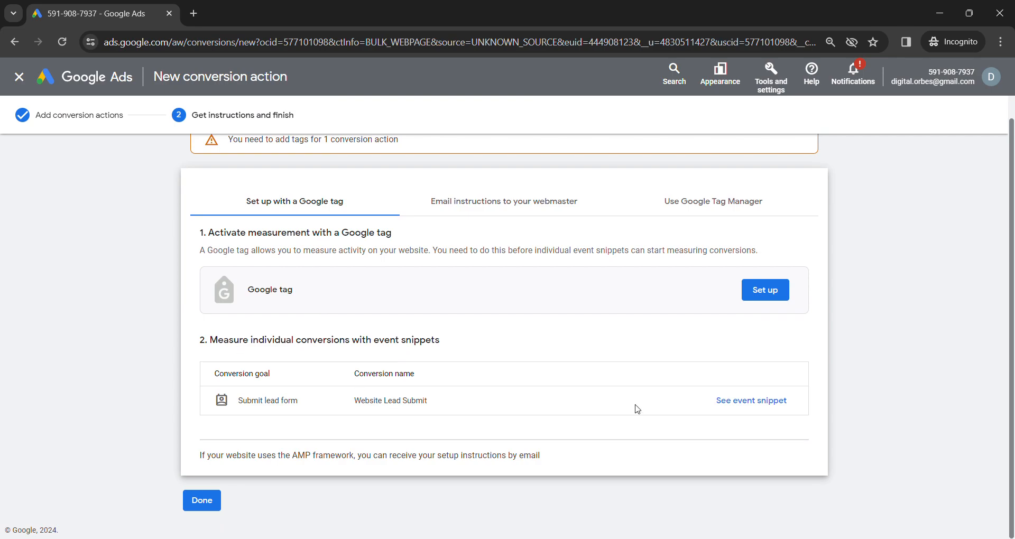
left_click(749, 402)
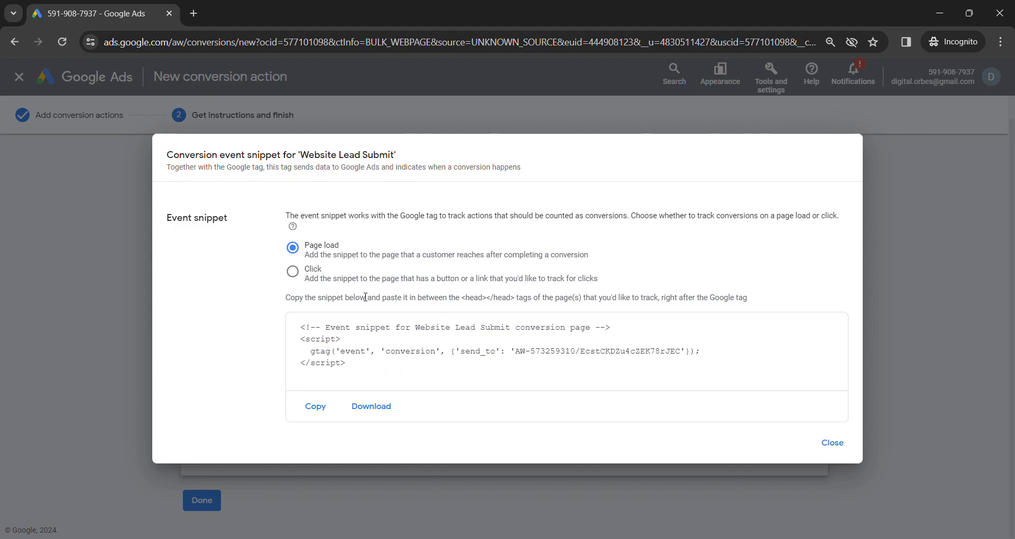
left_click(293, 272)
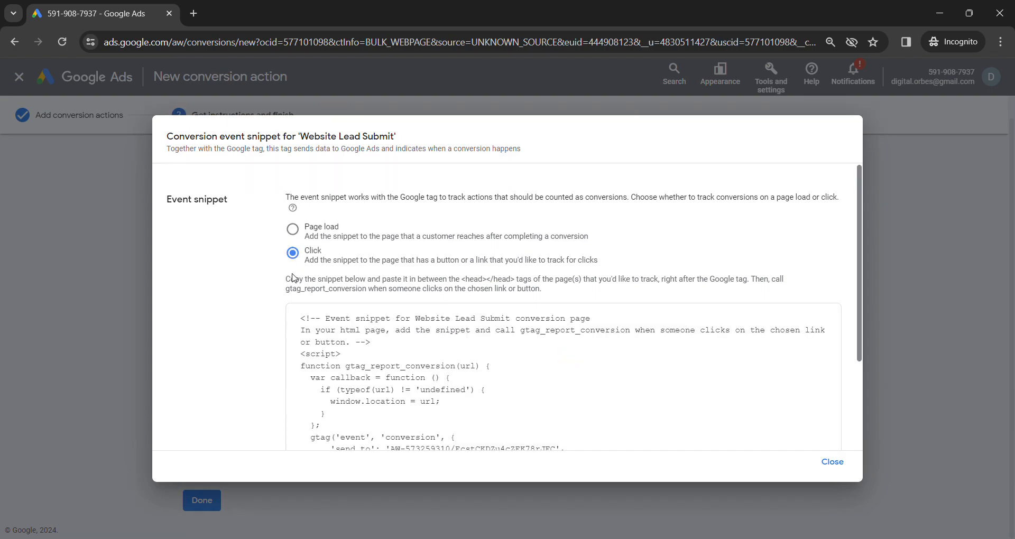
scroll(462, 366, "down", 2)
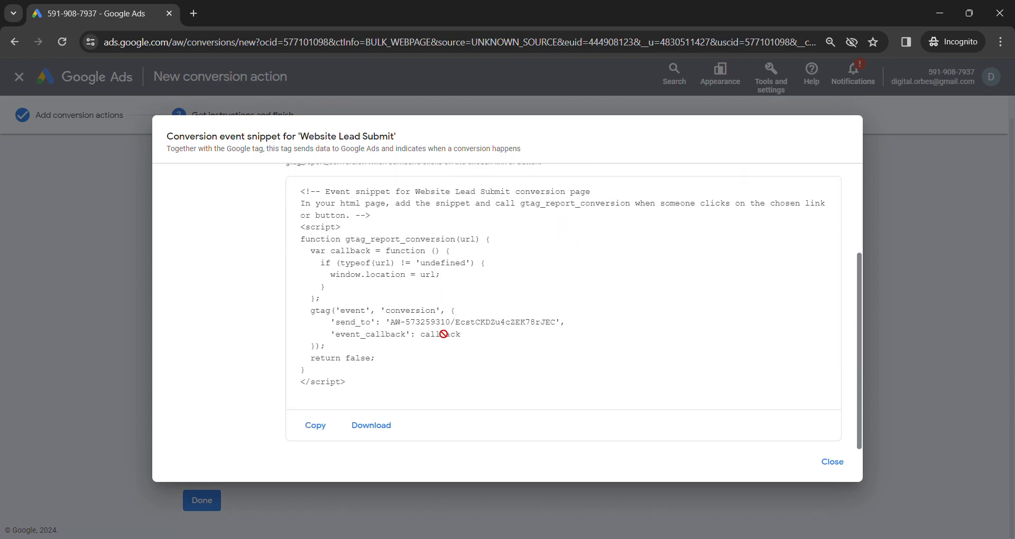
scroll(396, 343, "up", 2)
scroll(331, 406, "down", 4)
scroll(353, 346, "up", 1)
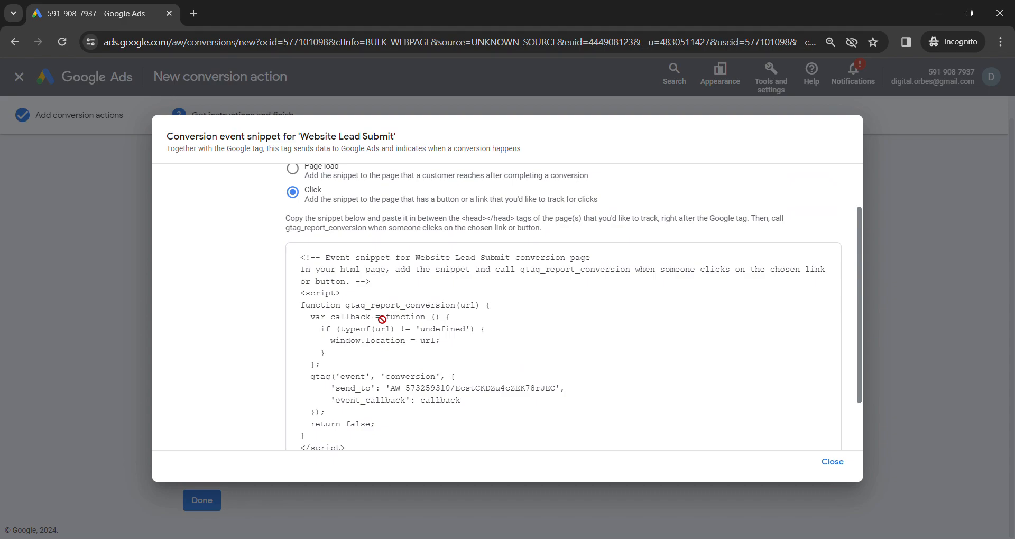
scroll(454, 304, "down", 1)
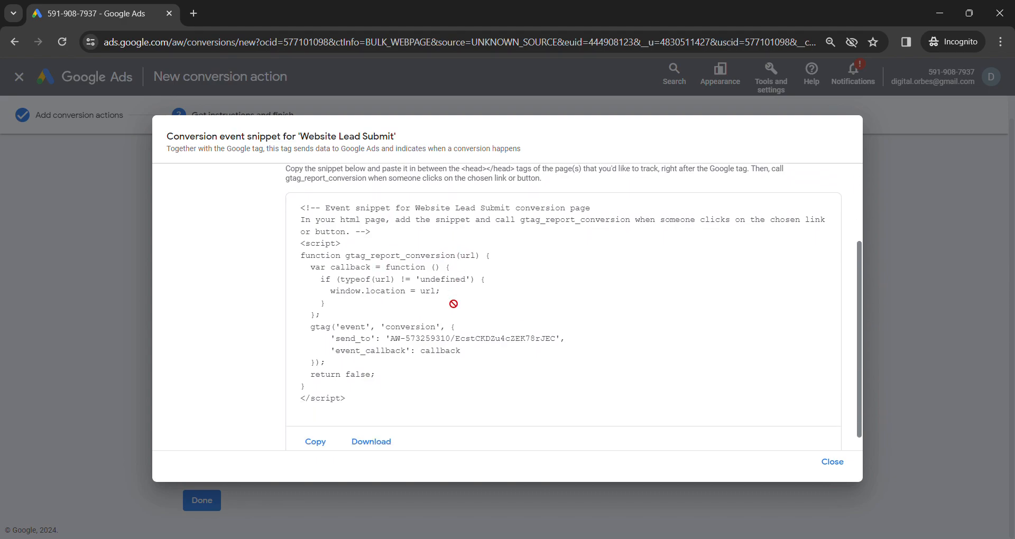
left_click(825, 465)
left_click(195, 503)
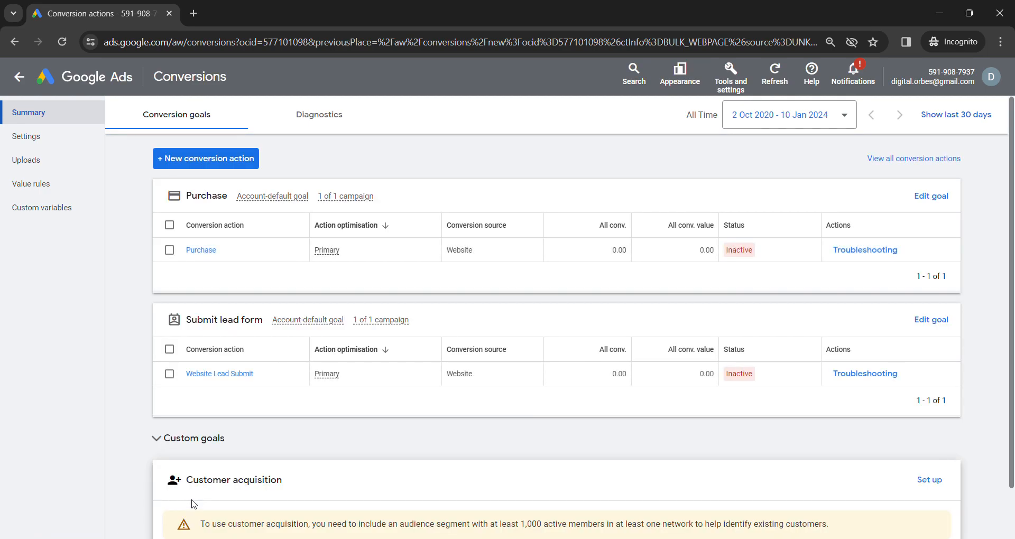
Step: View the Website Lead Submit details and its tag installation options, then return to the conversions summary
left_click(238, 378)
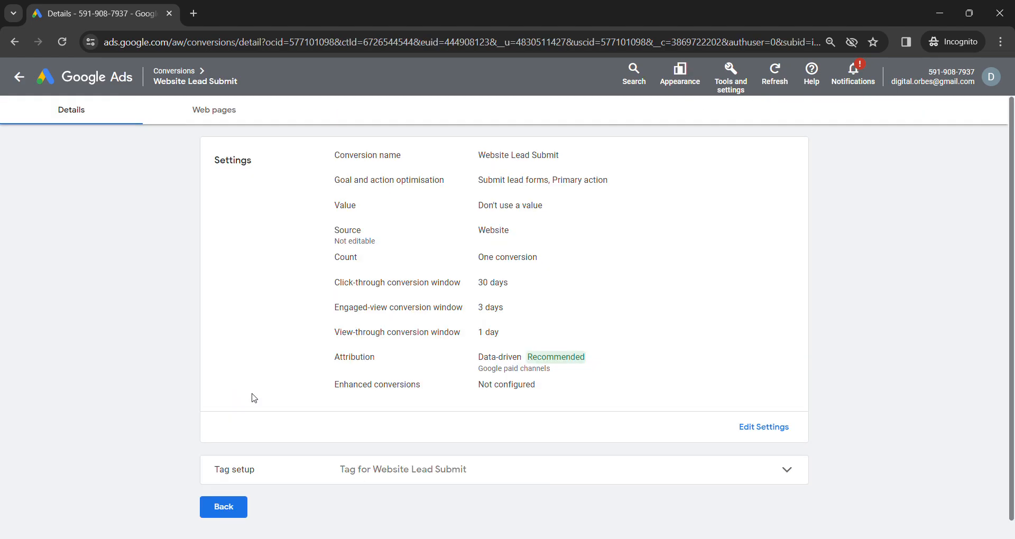
left_click(786, 469)
scroll(549, 460, "down", 3)
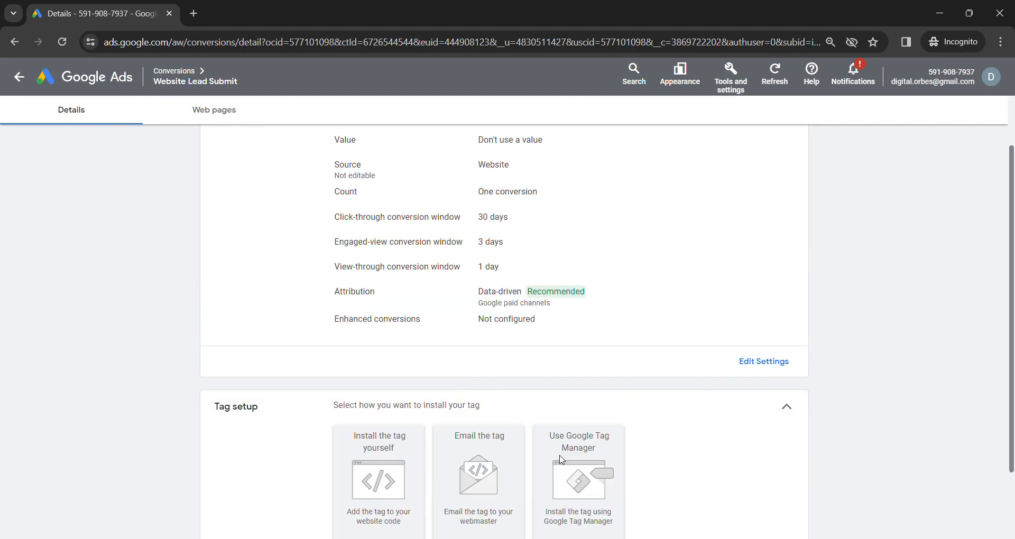
scroll(236, 349, "up", 3)
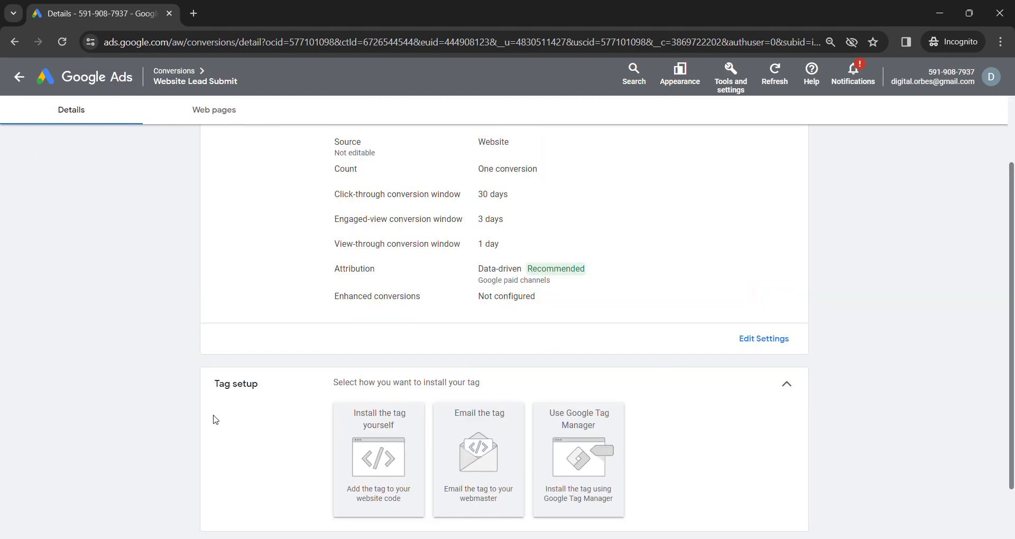
scroll(227, 456, "down", 5)
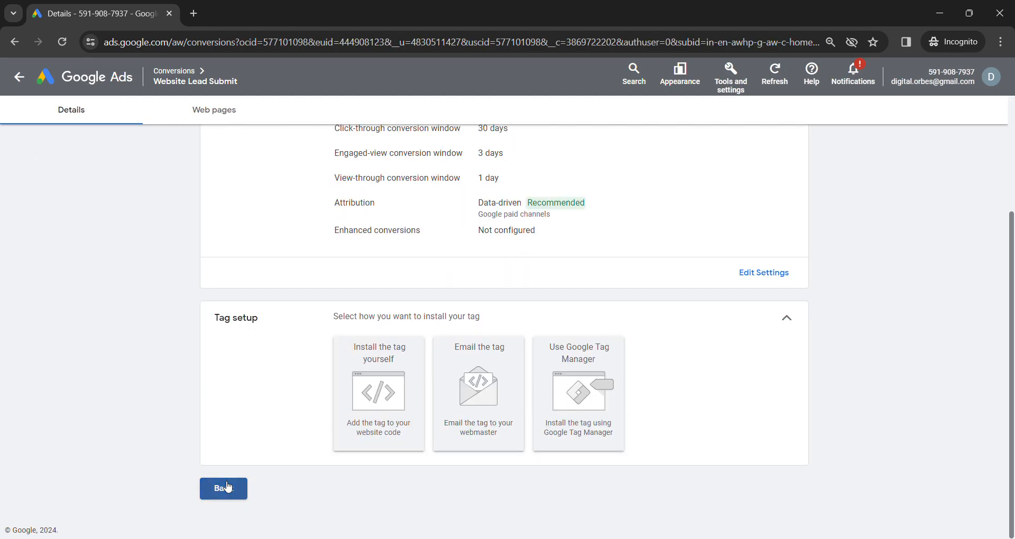
left_click(224, 486)
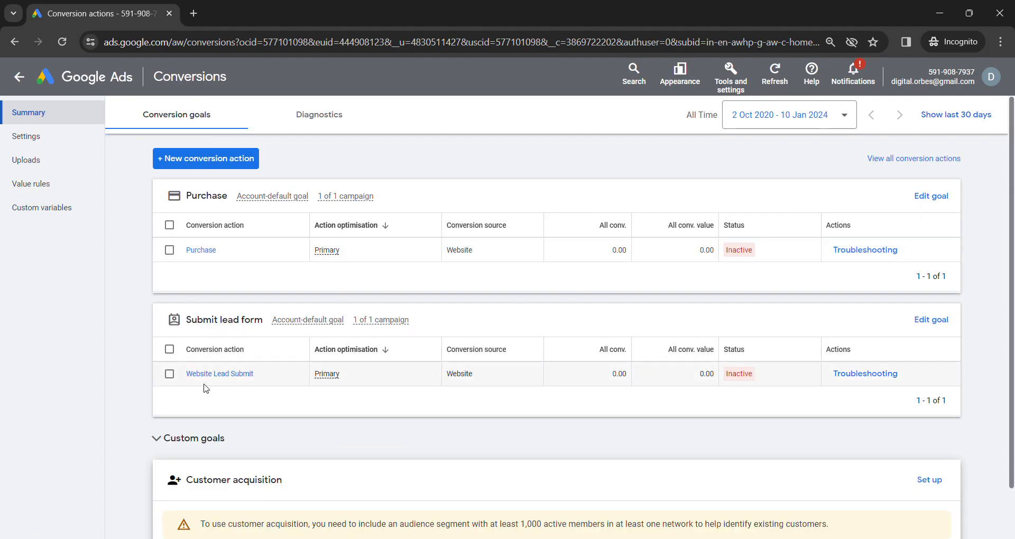
Step: Reopen the Website Lead Submit details and examine the instructions and Google tag code for installing the tag yourself
left_click(228, 376)
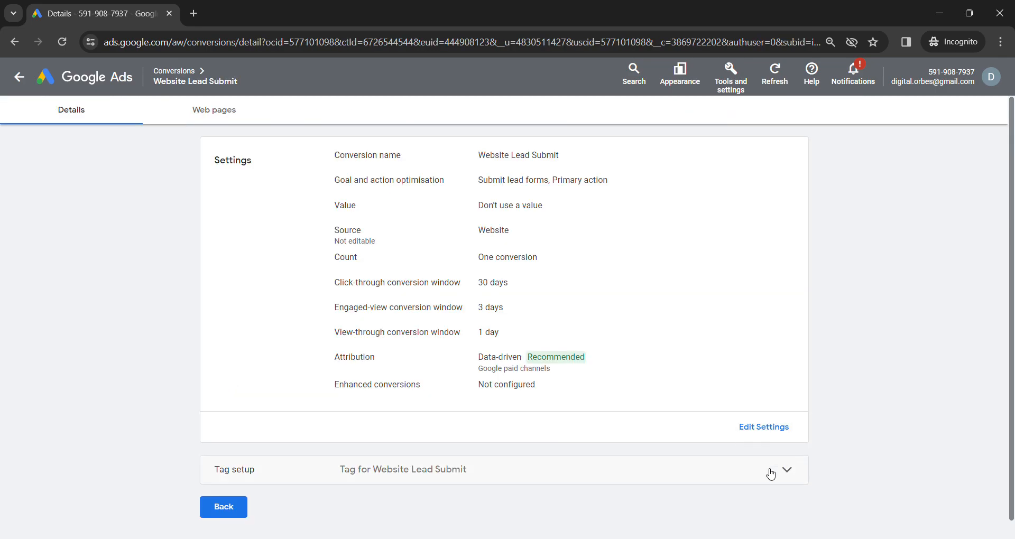
left_click(747, 472)
scroll(447, 369, "down", 3)
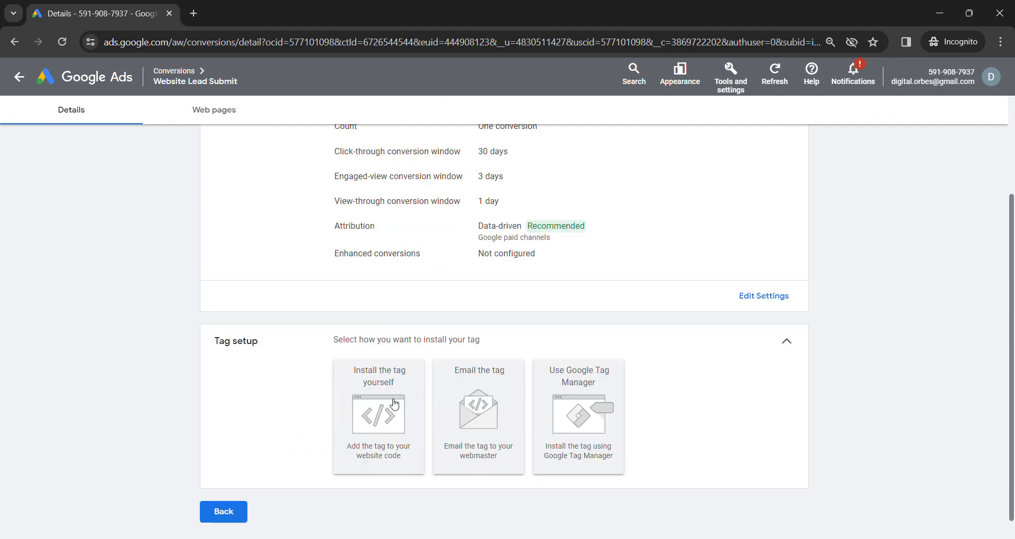
left_click(387, 407)
scroll(388, 407, "down", 8)
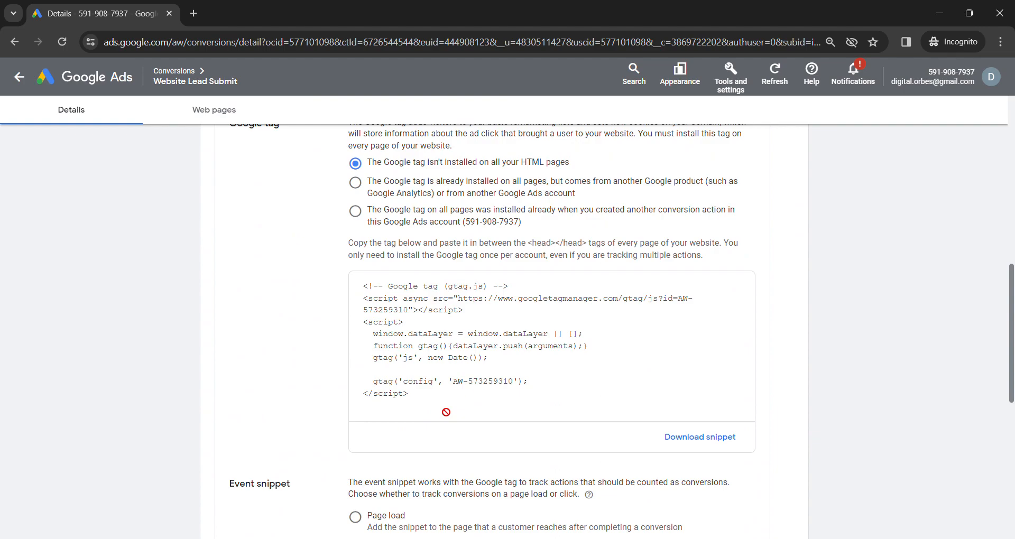
scroll(446, 412, "up", 6)
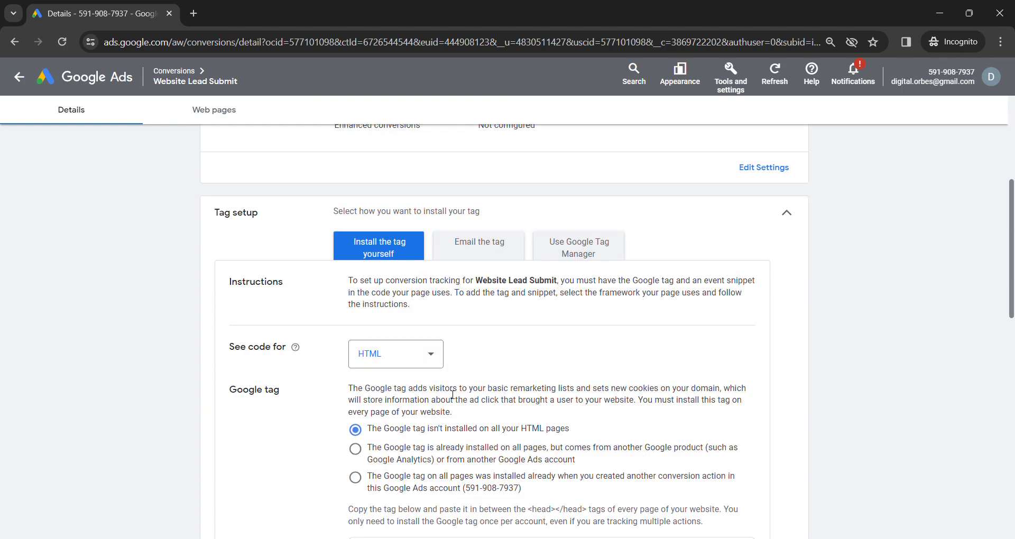
Step: Examine the option to email the tag to a webmaster, including its tracking method and email address field
left_click(487, 319)
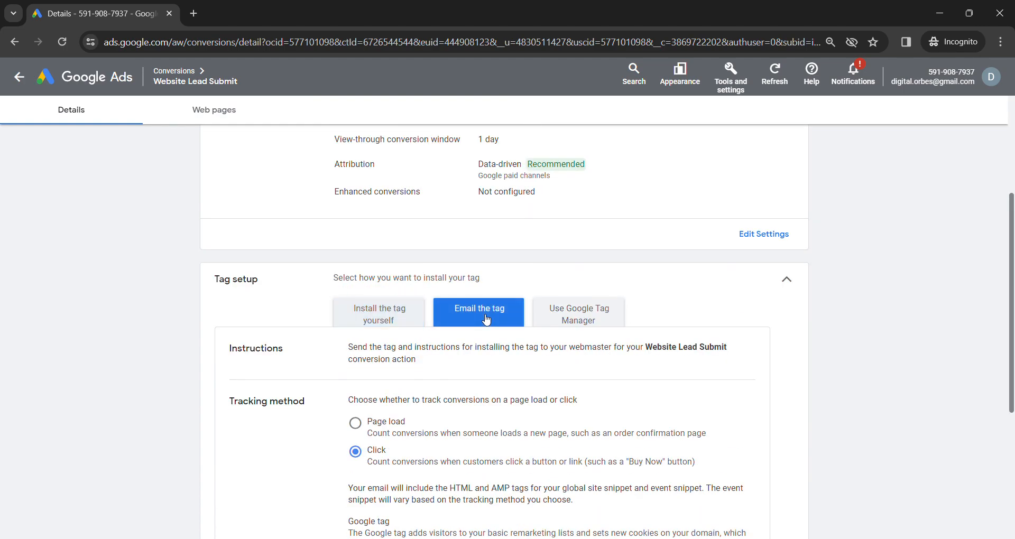
scroll(466, 370, "down", 4)
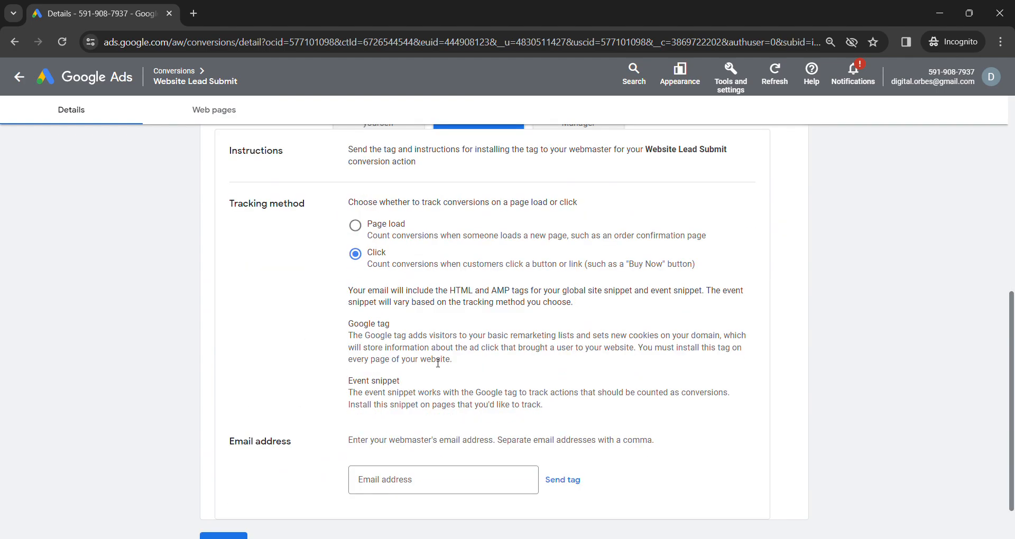
left_click(408, 489)
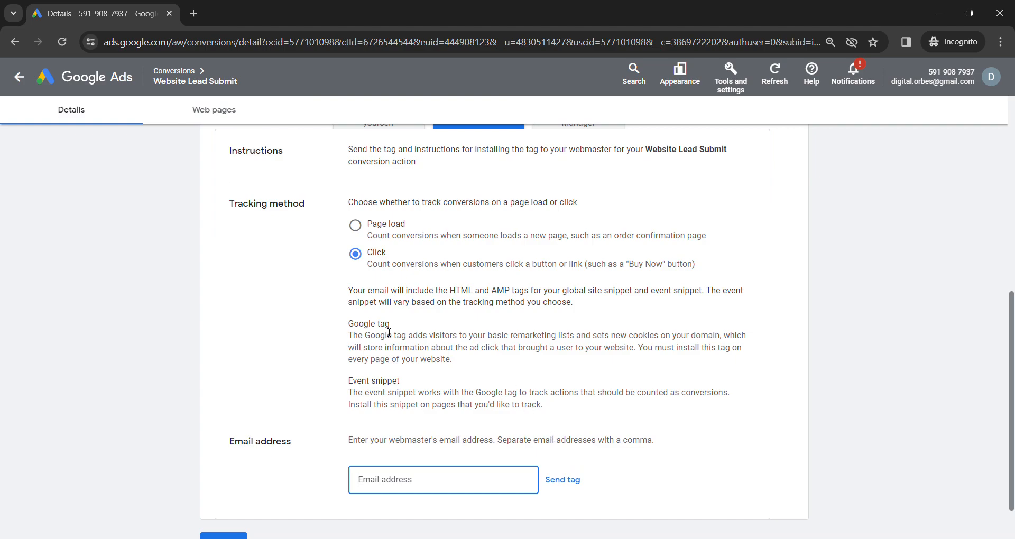
scroll(356, 382, "up", 3)
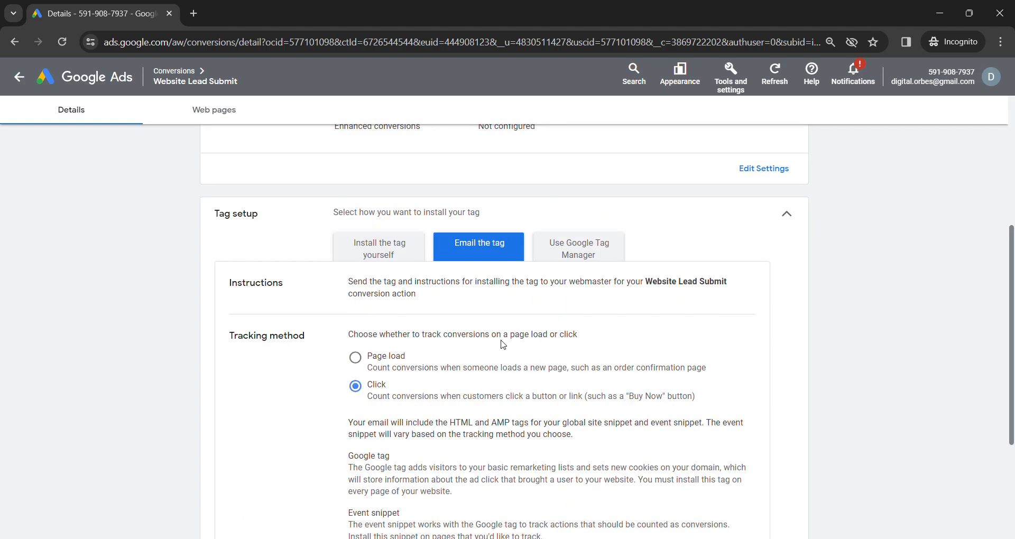
Step: View the Google Tag Manager instructions and locate the conversion ID and conversion label
left_click(575, 258)
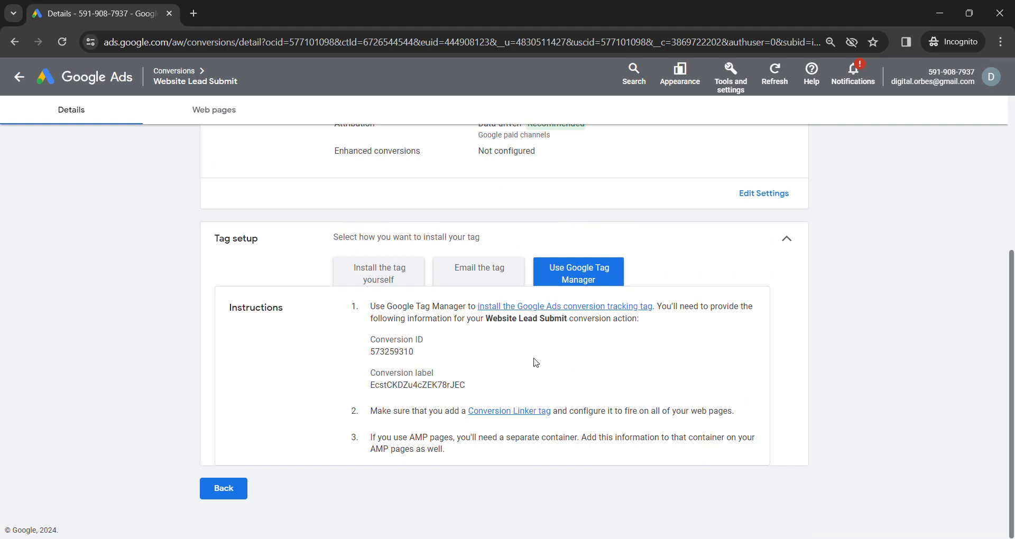
left_click_drag(370, 341, 419, 342)
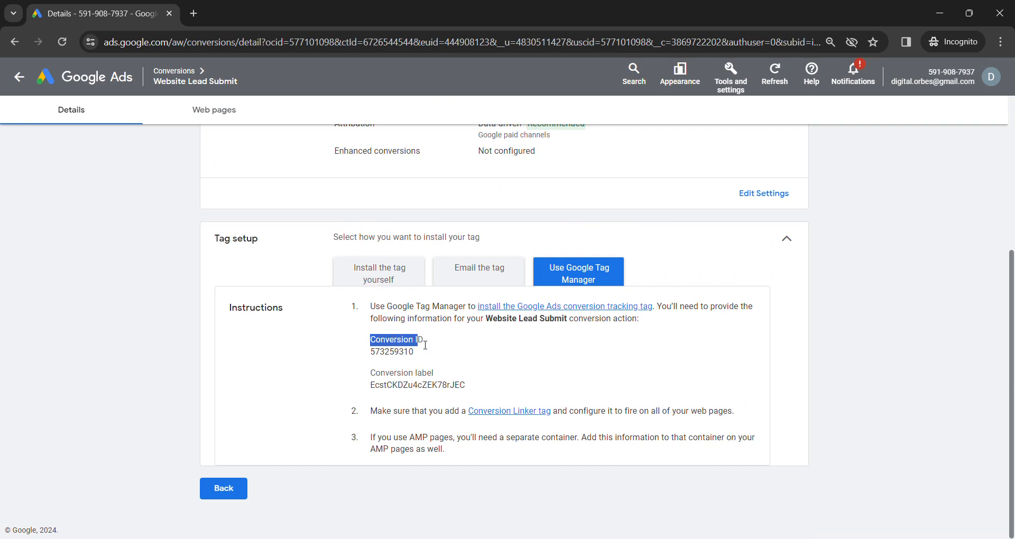
left_click_drag(381, 376, 436, 376)
left_click(437, 376)
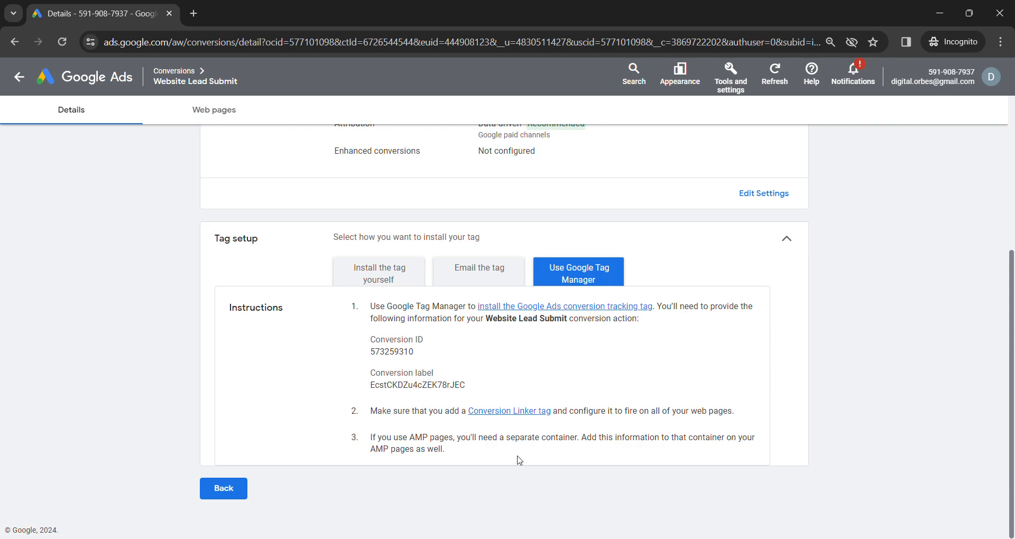
Step: Leave the conversion action details and go to the account's Campaigns page
left_click(235, 490)
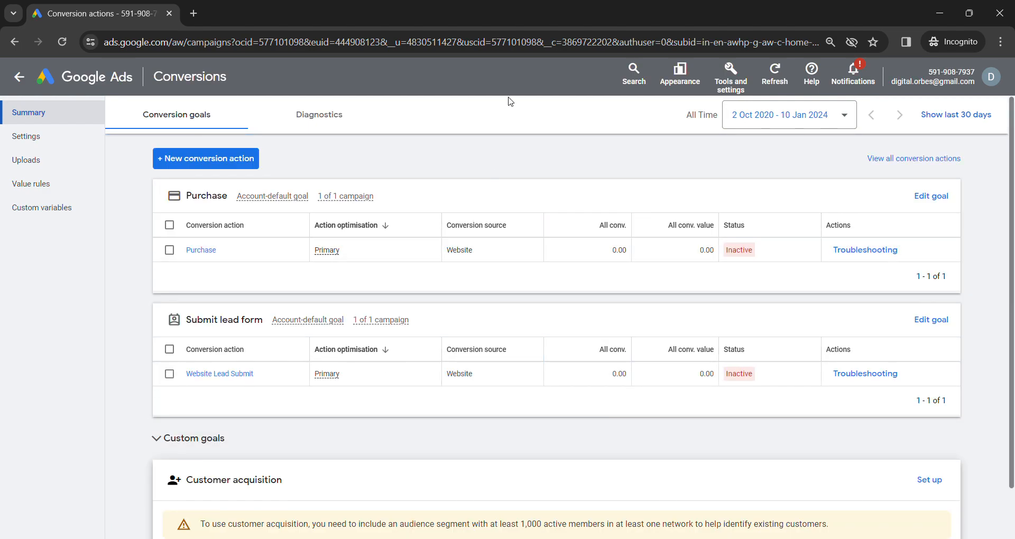
key("g")
key("c")
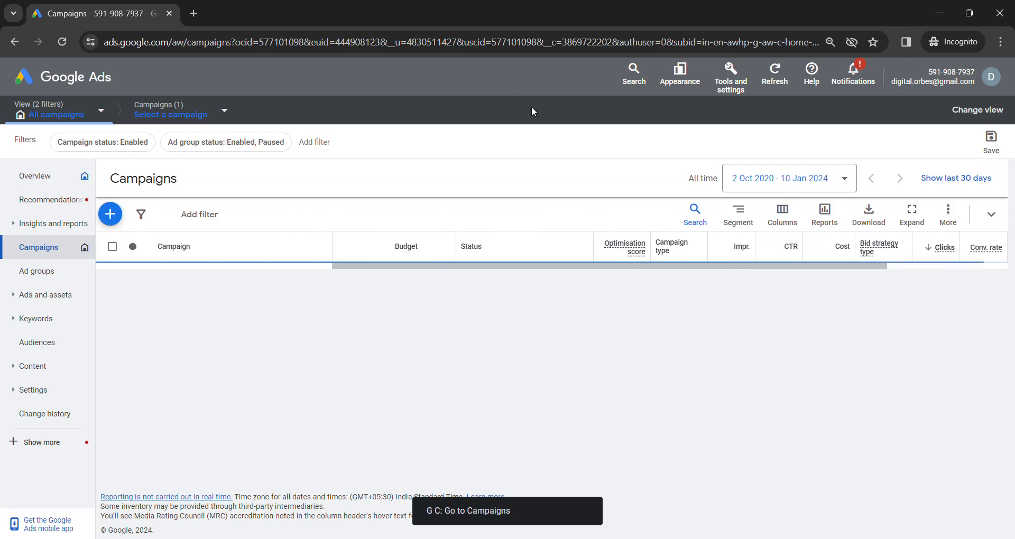